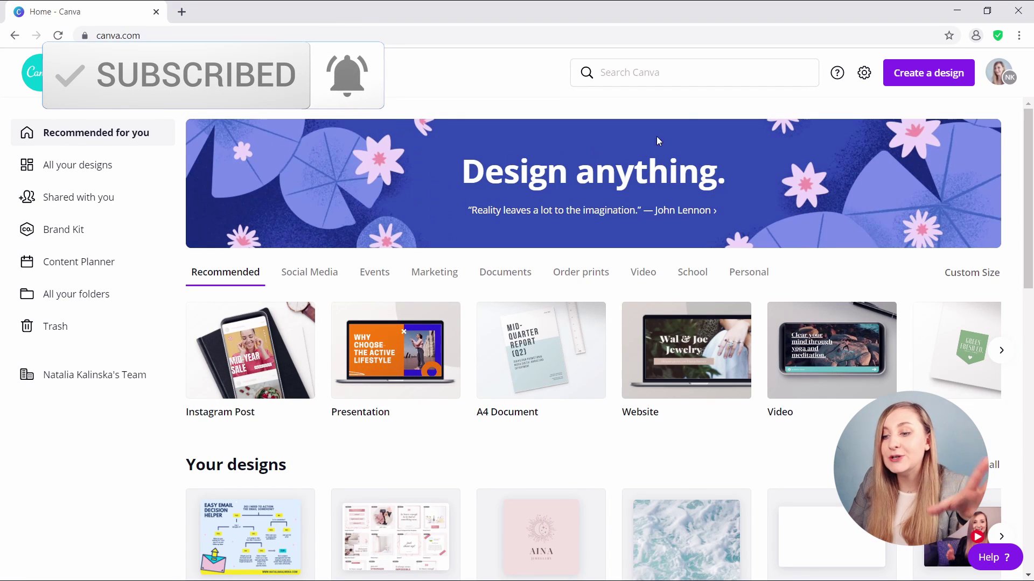
Step: Click into the Search Canva box on the home page to begin a design search
click(705, 77)
Step: Create a blank 500 × 500 px Logo design from a 'logo' search
text(logo)
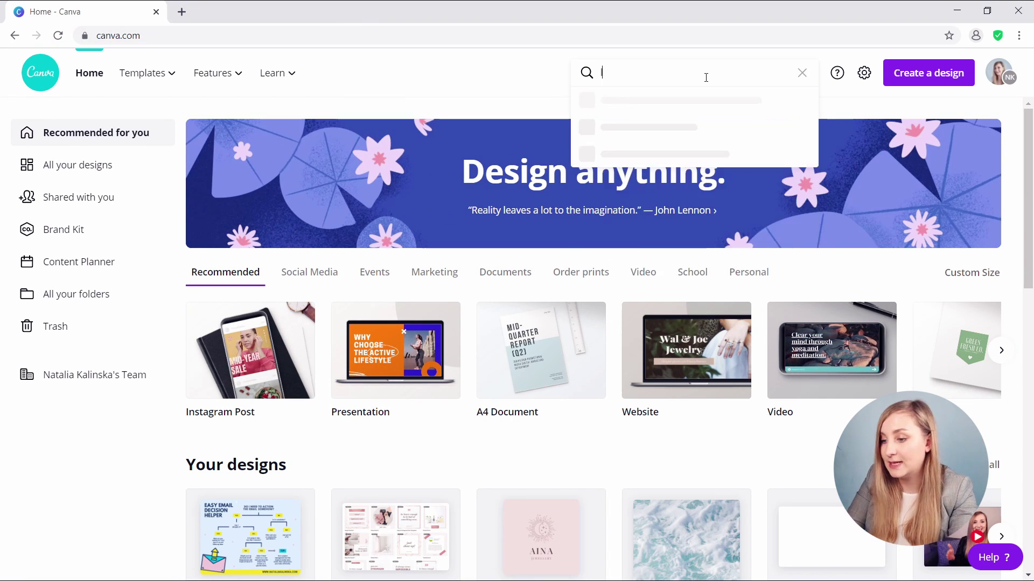
click(663, 156)
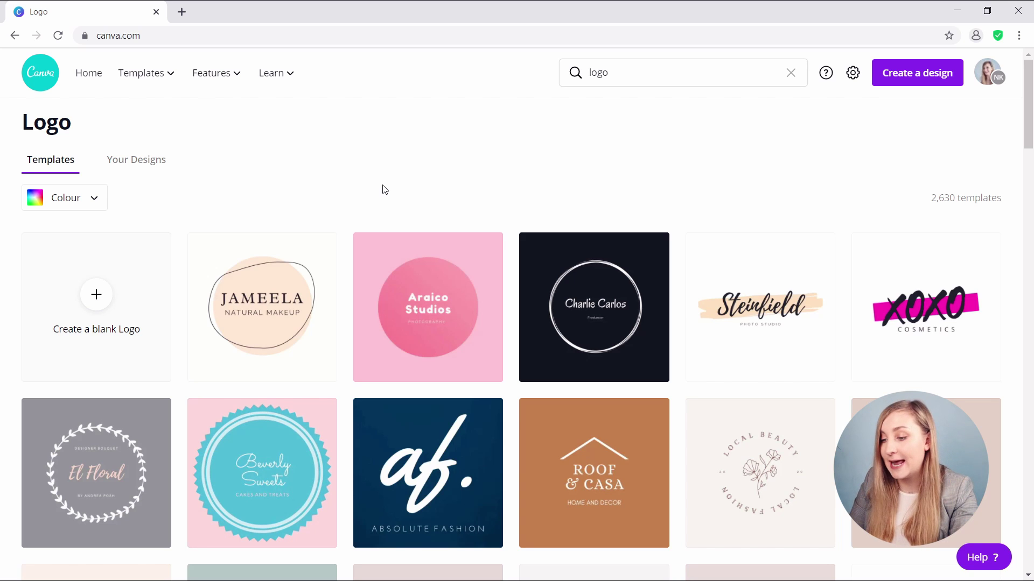
click(95, 293)
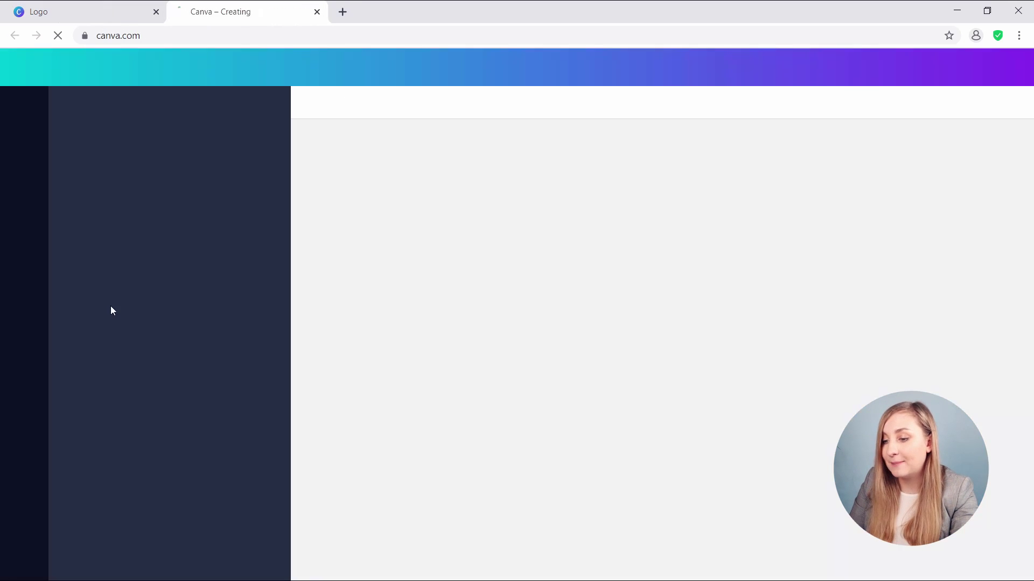
Step: Set the page background to the pale Rose Gold pink #efdddd
click(618, 479)
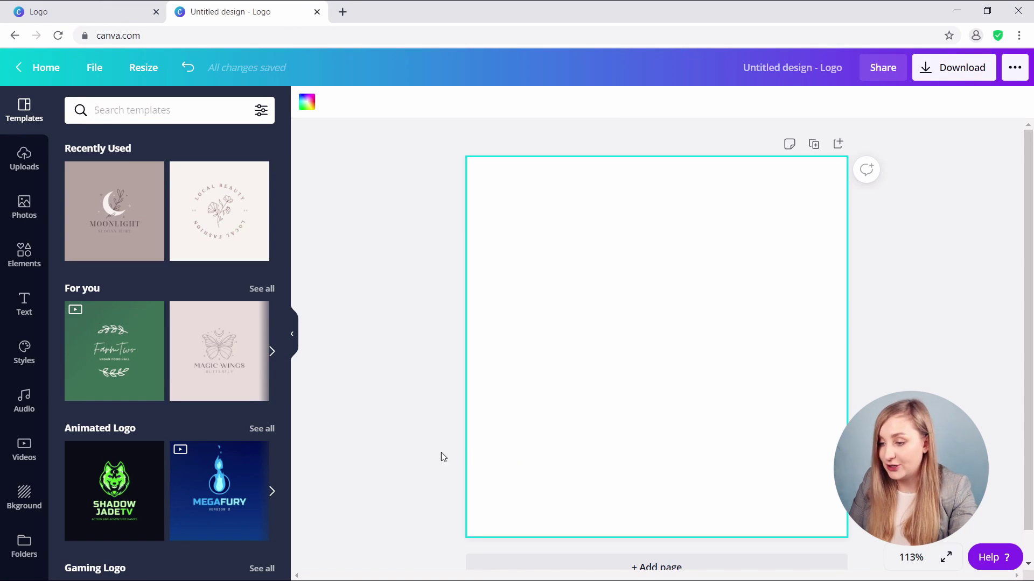
click(420, 457)
click(419, 457)
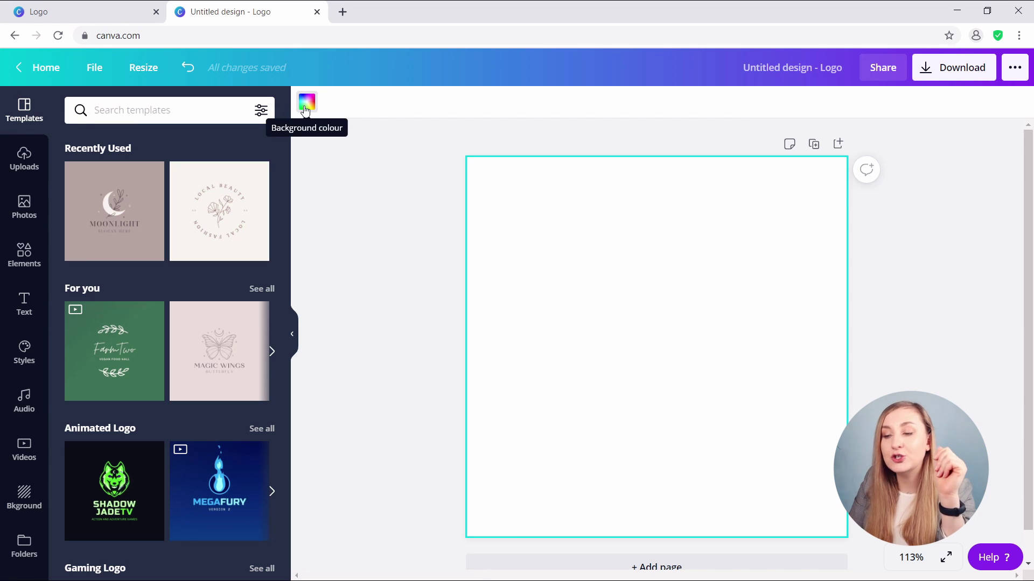
click(304, 111)
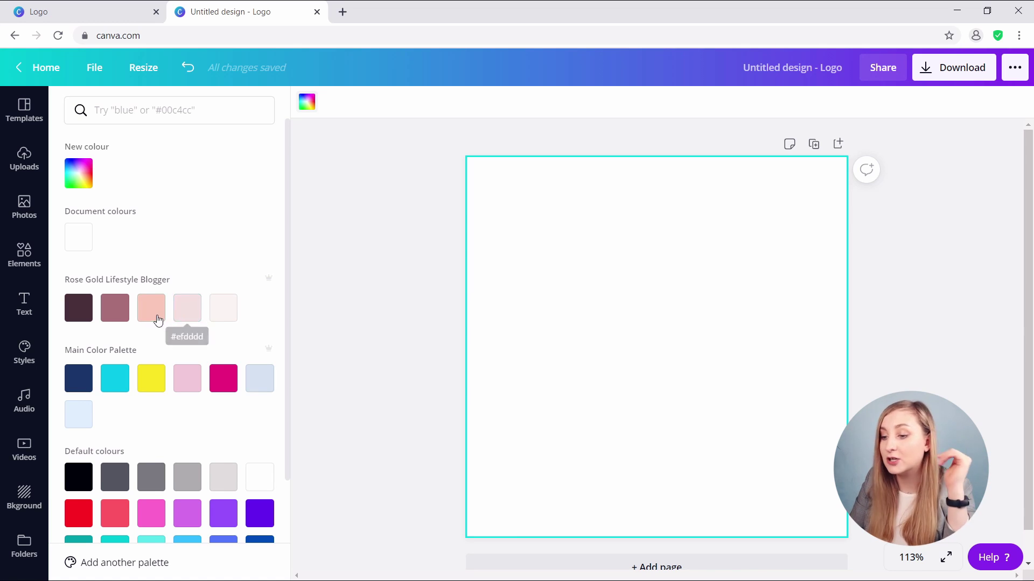
click(195, 311)
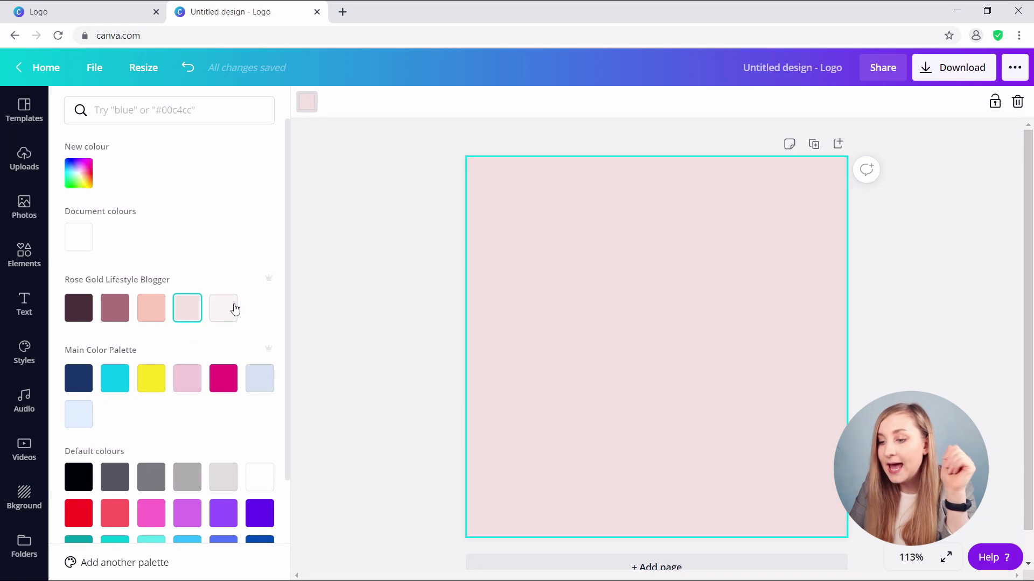
click(356, 333)
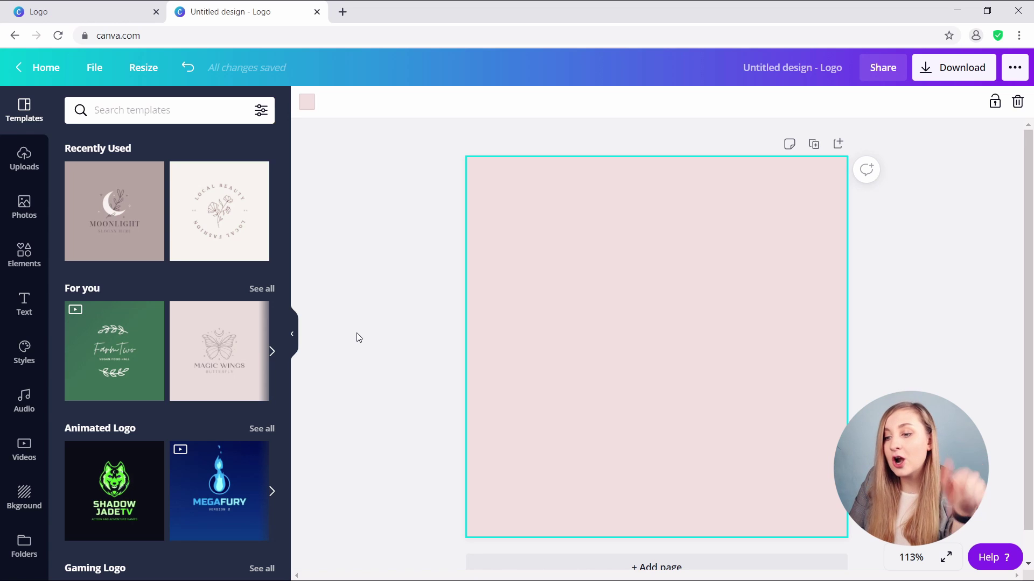
click(27, 304)
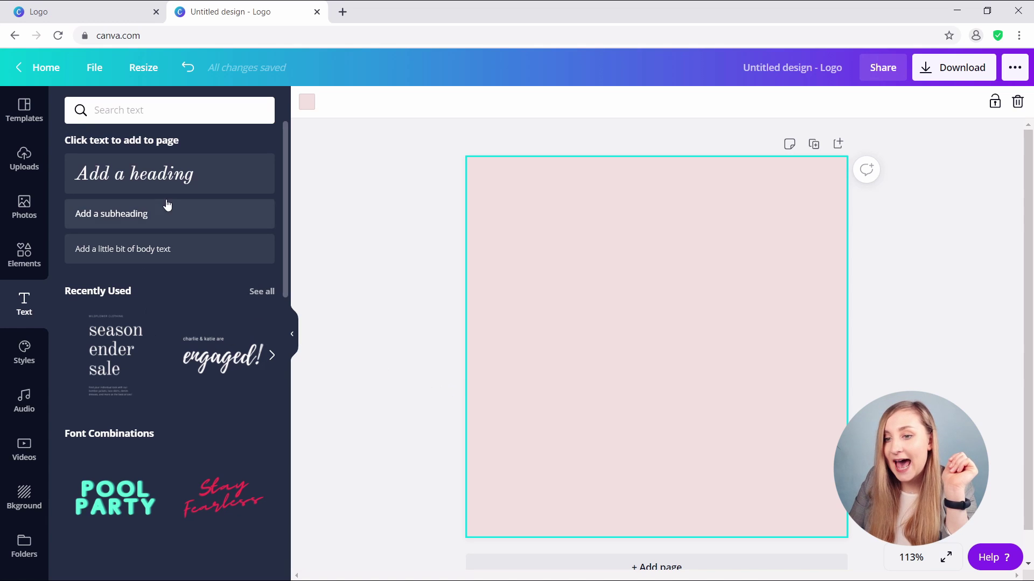
Step: Add a heading reading 'aina' in italic Old Standard at size 85
key(ctrl+z)
click(183, 174)
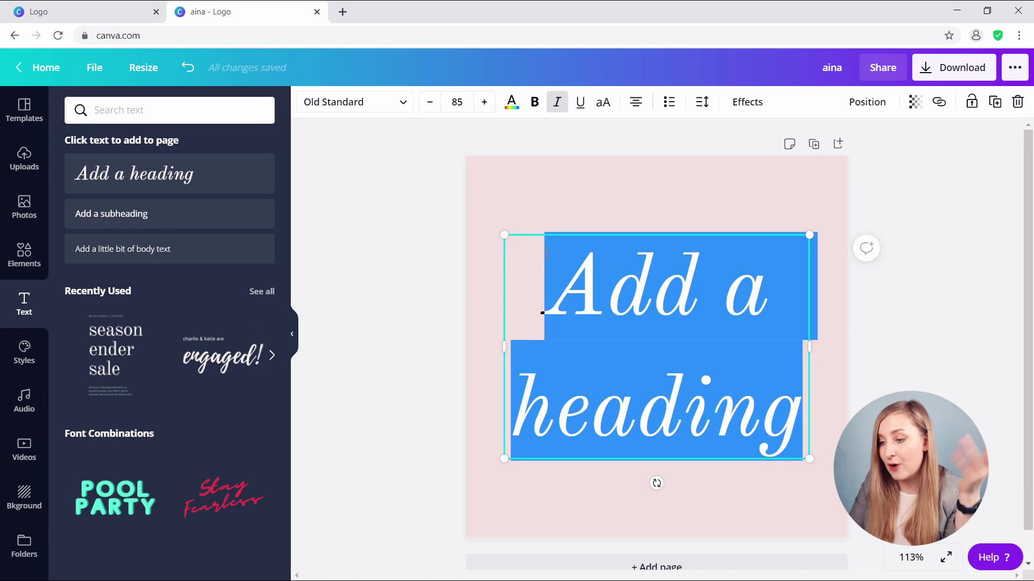
text(aina)
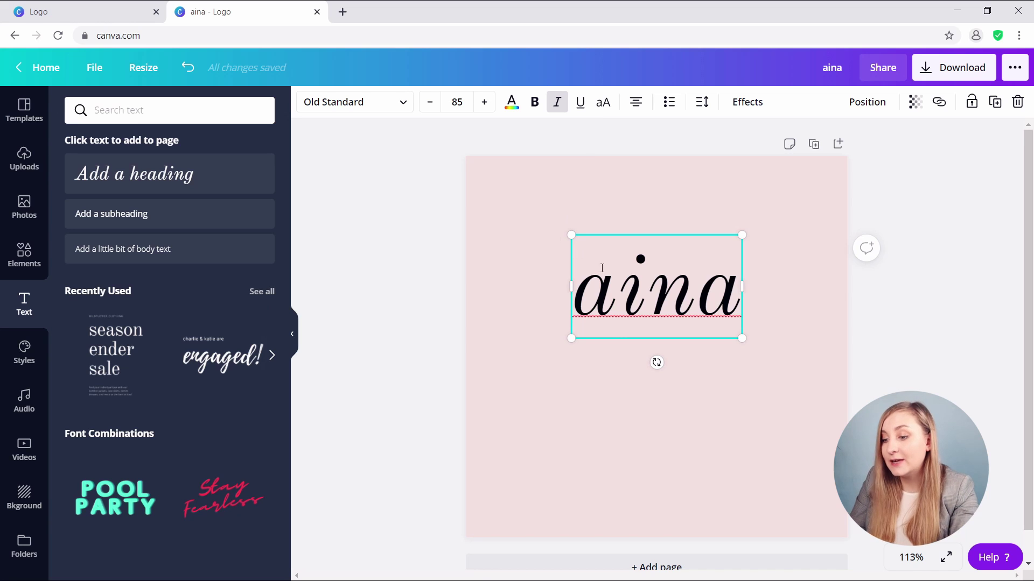
double_click(633, 281)
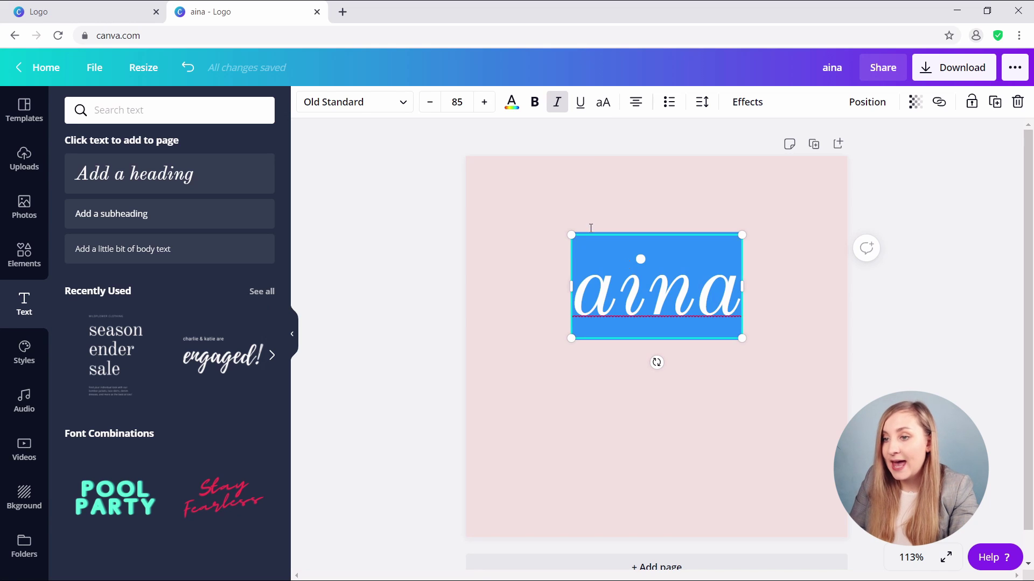
click(349, 106)
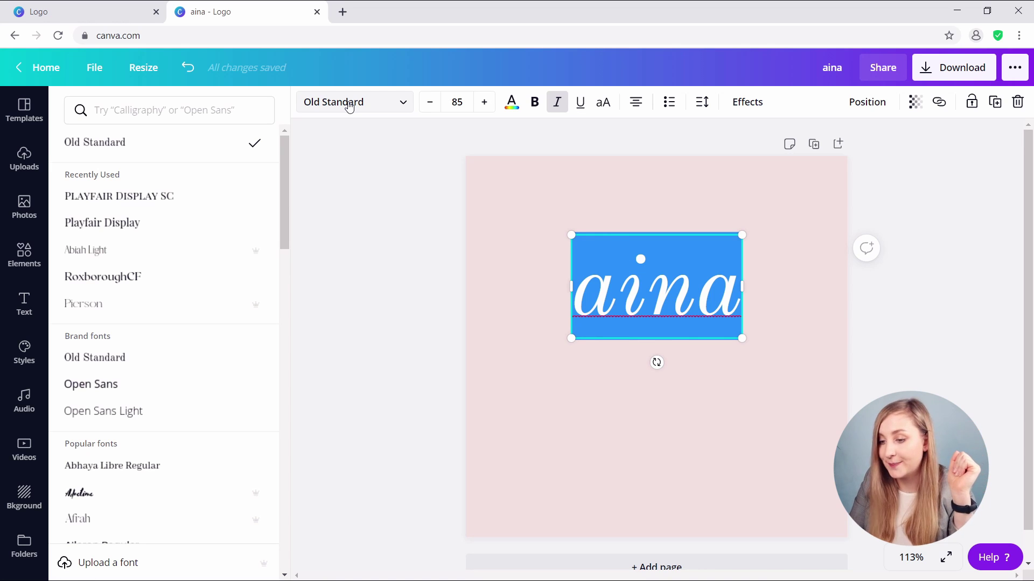
key(ctrl+z)
Step: Restyle AINA as upright uppercase Noto Serif Display Medium in dark plum
click(602, 104)
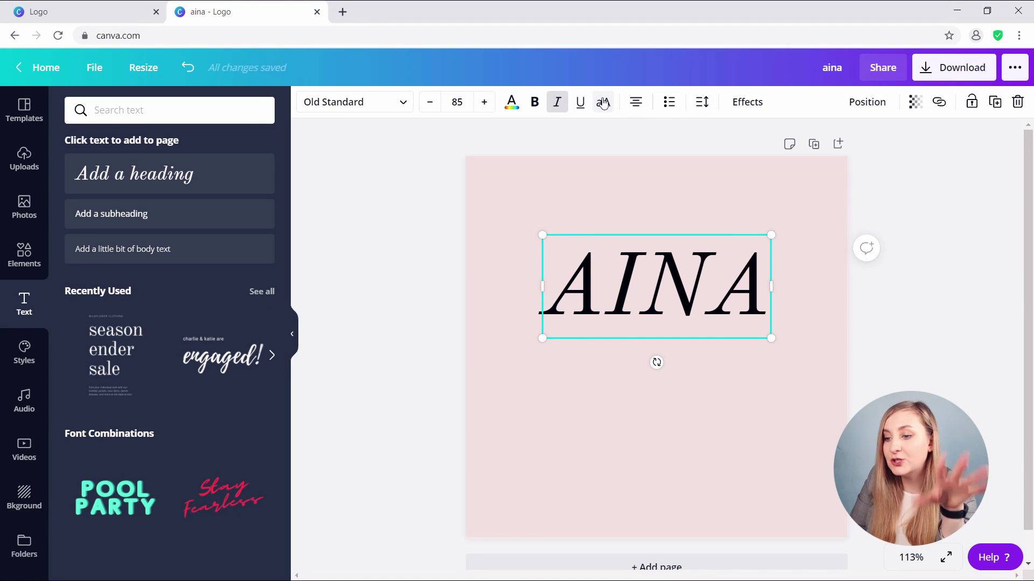
click(557, 103)
click(329, 107)
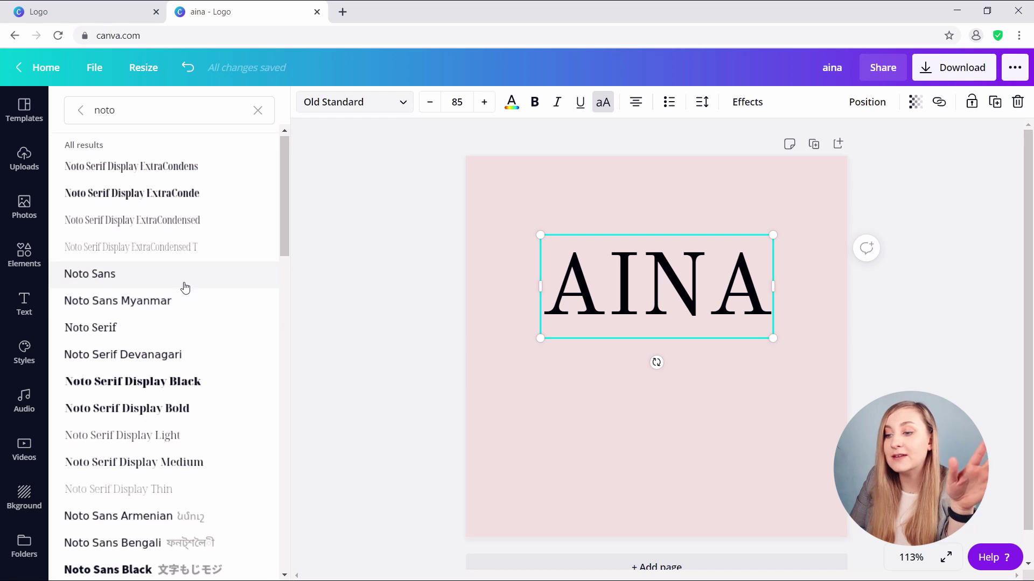
scroll(183, 291, down, 1)
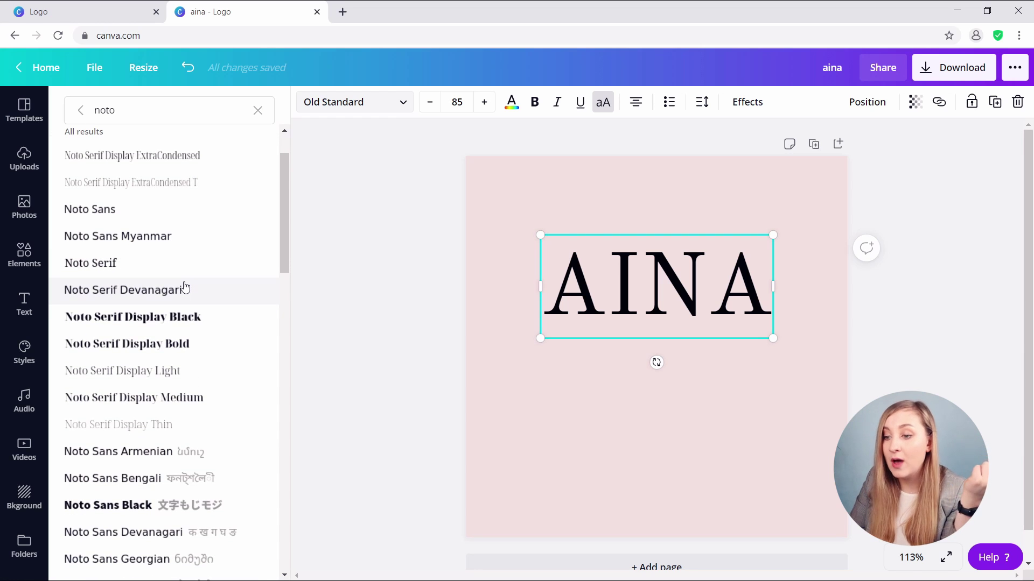
click(206, 404)
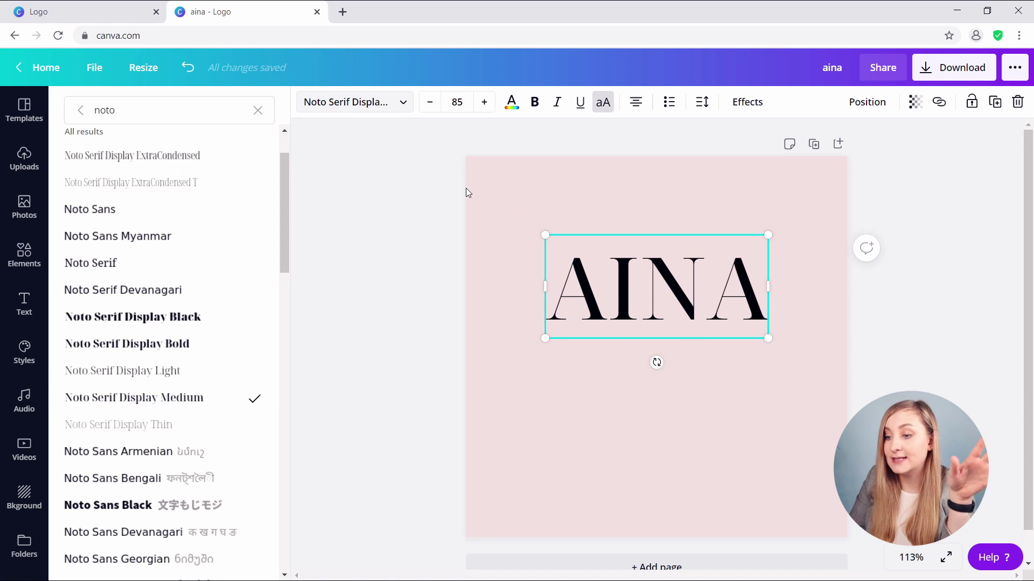
click(511, 102)
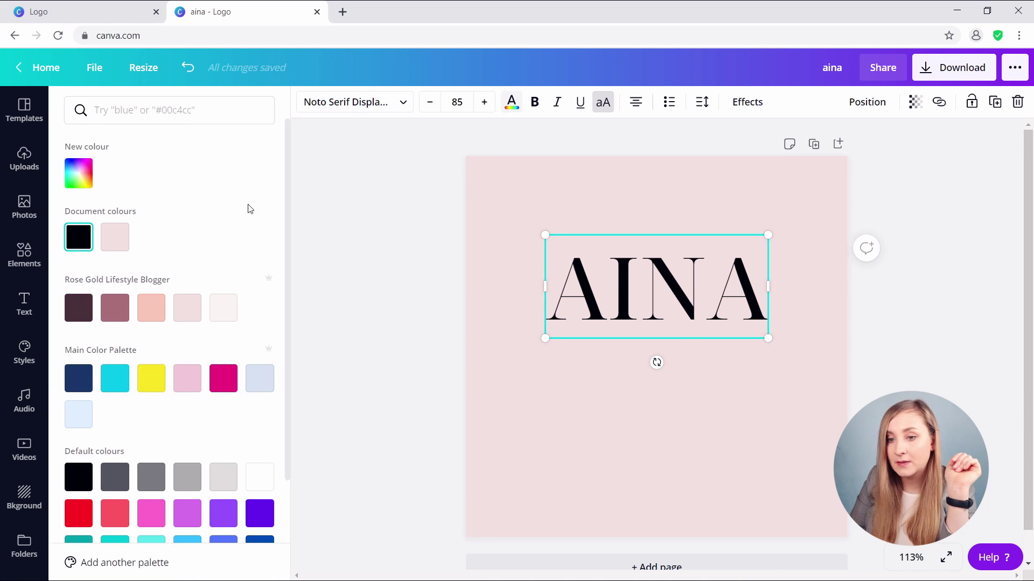
click(82, 306)
Step: Move AINA lower on the page and shrink it to about size 58.5
drag(656, 287, 656, 399)
drag(768, 451, 748, 432)
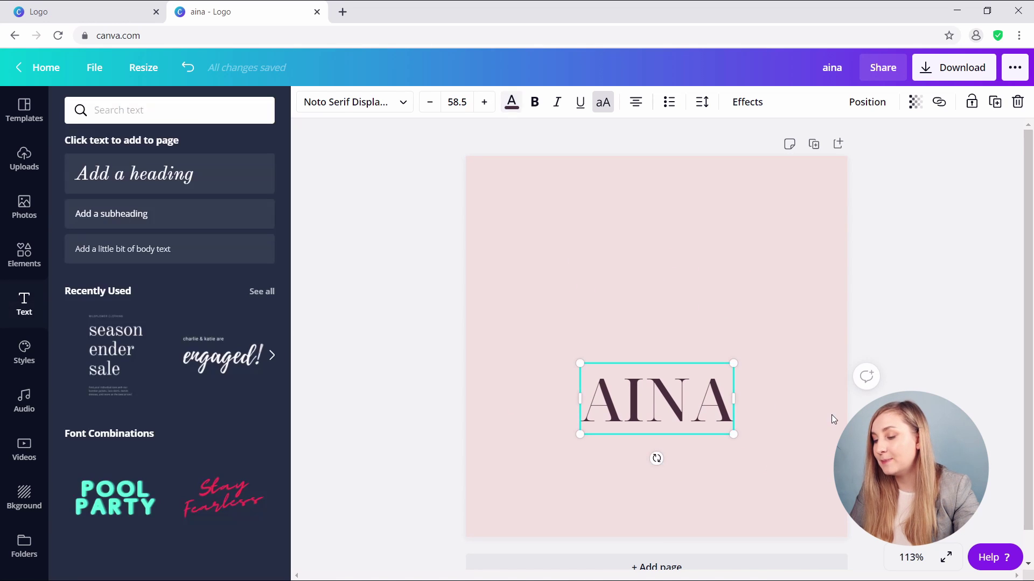
click(791, 436)
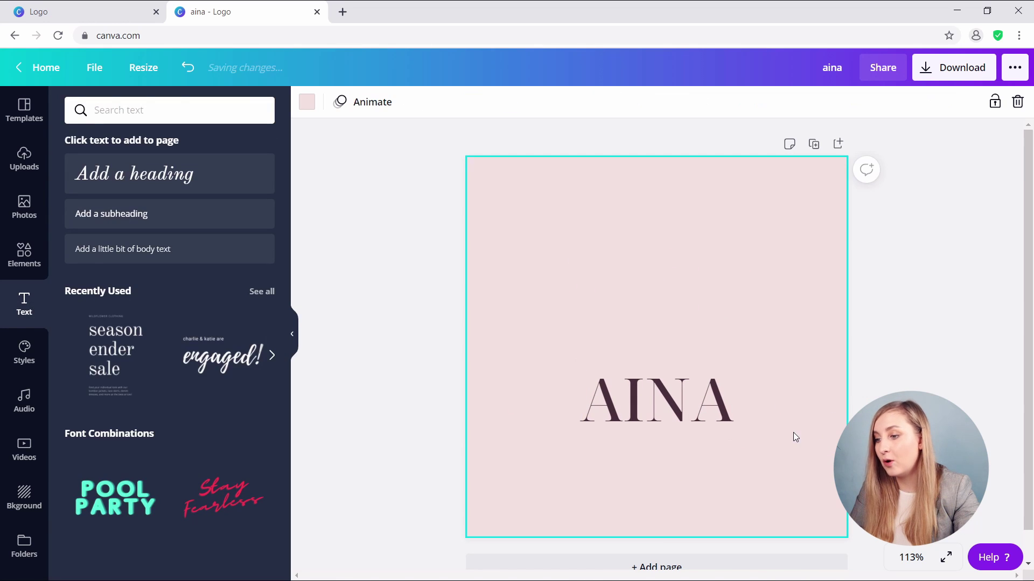
Step: Add a celestial circle graphic from an Elements search and place it above AINA
click(34, 257)
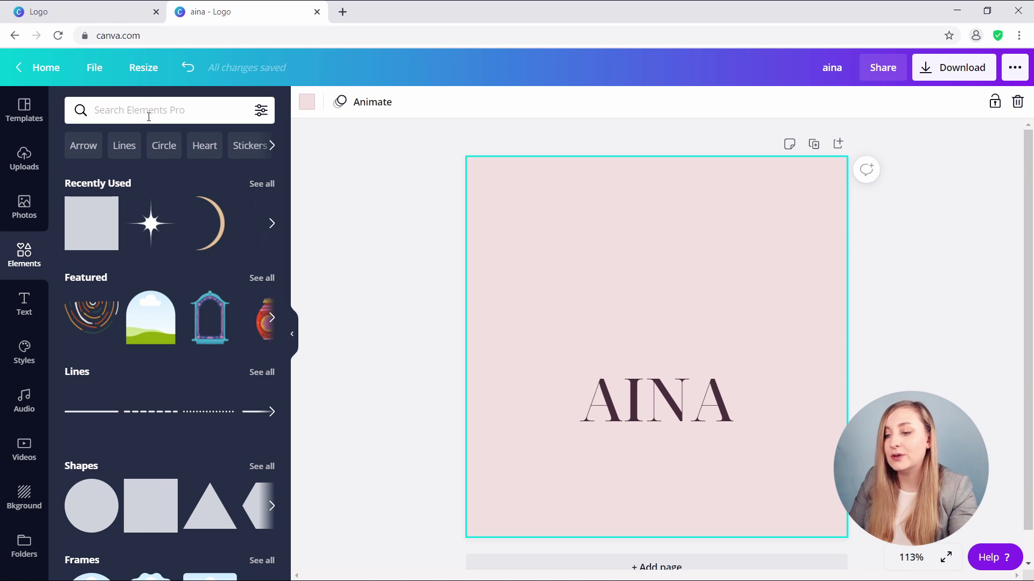
click(177, 115)
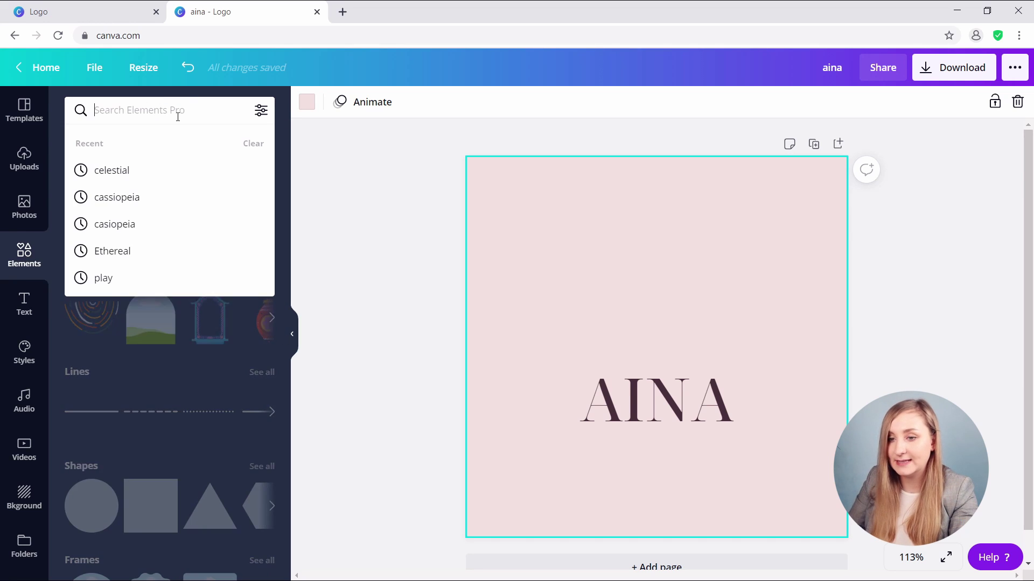
text(cele)
text(stial)
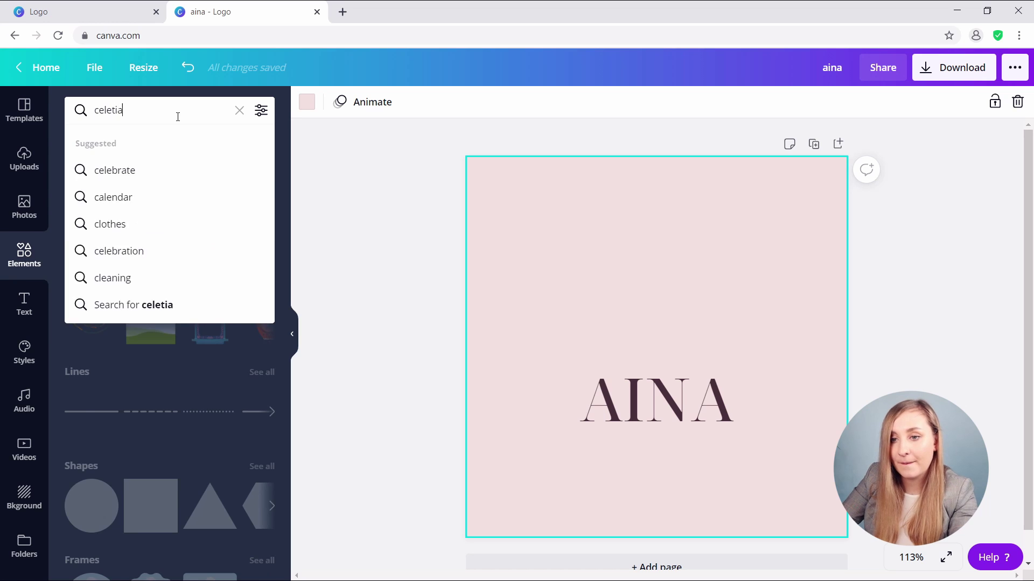
key(Return)
scroll(232, 184, down, 3)
scroll(232, 184, down, 7)
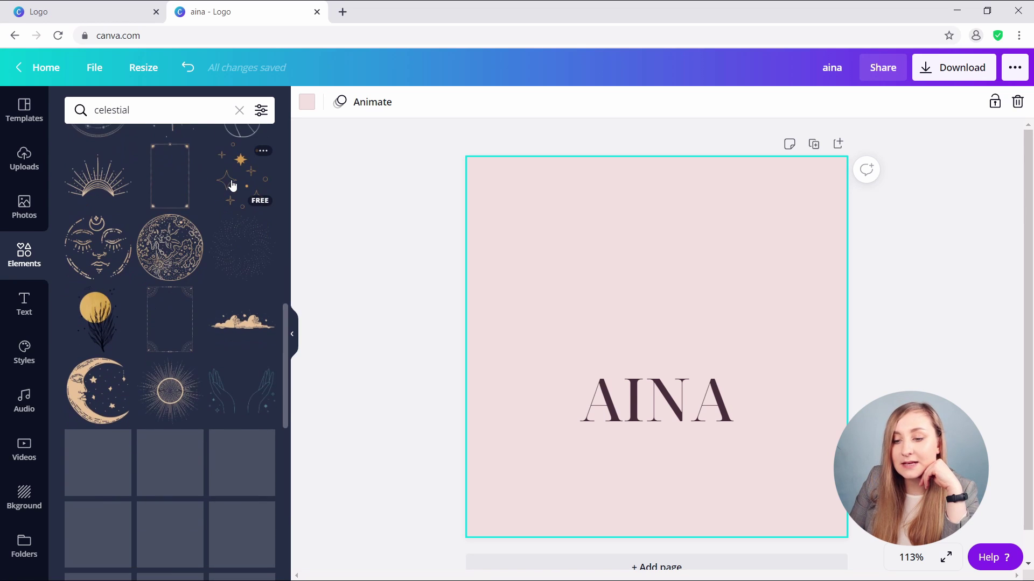
scroll(232, 184, down, 10)
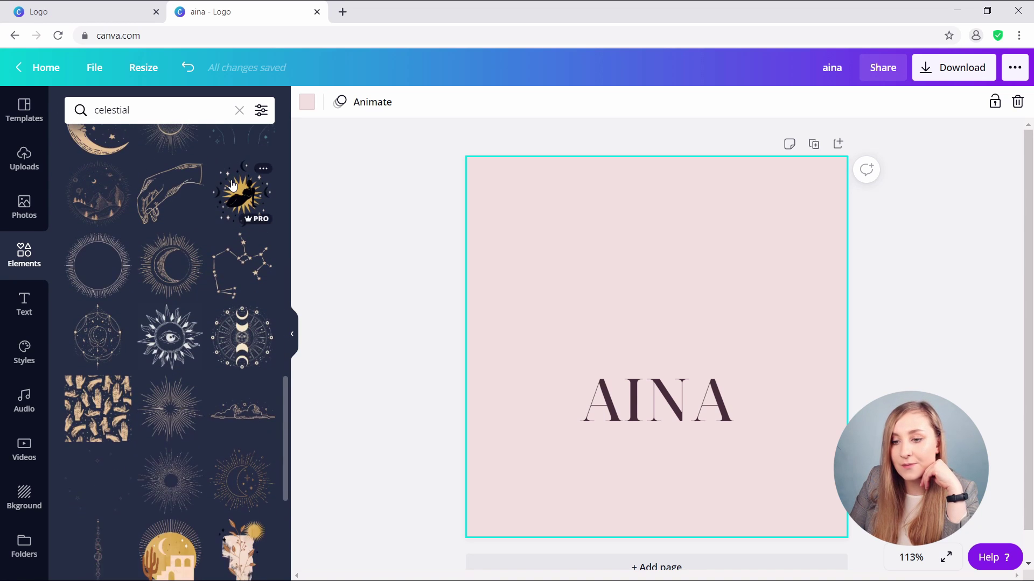
click(232, 185)
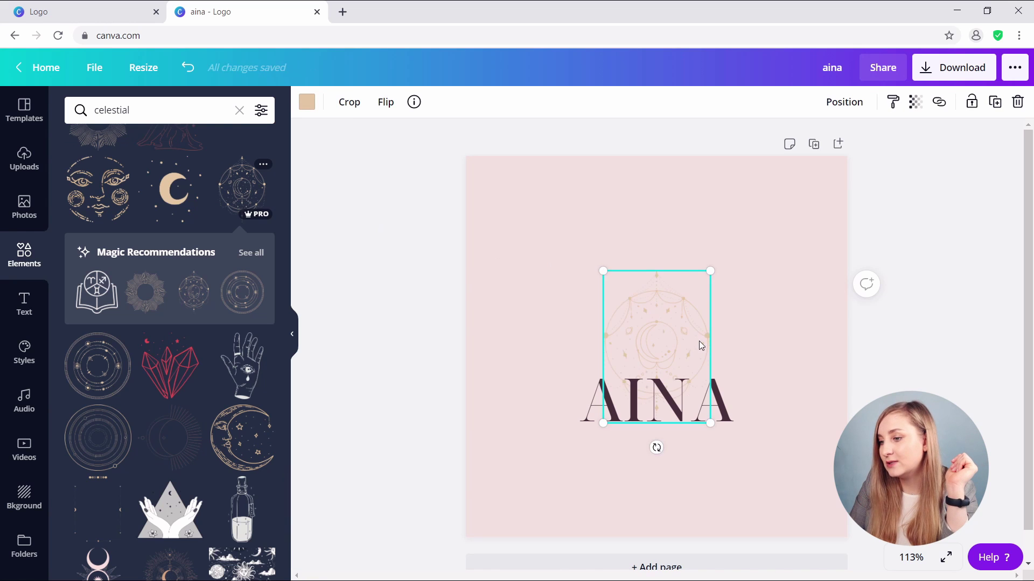
drag(695, 335, 700, 283)
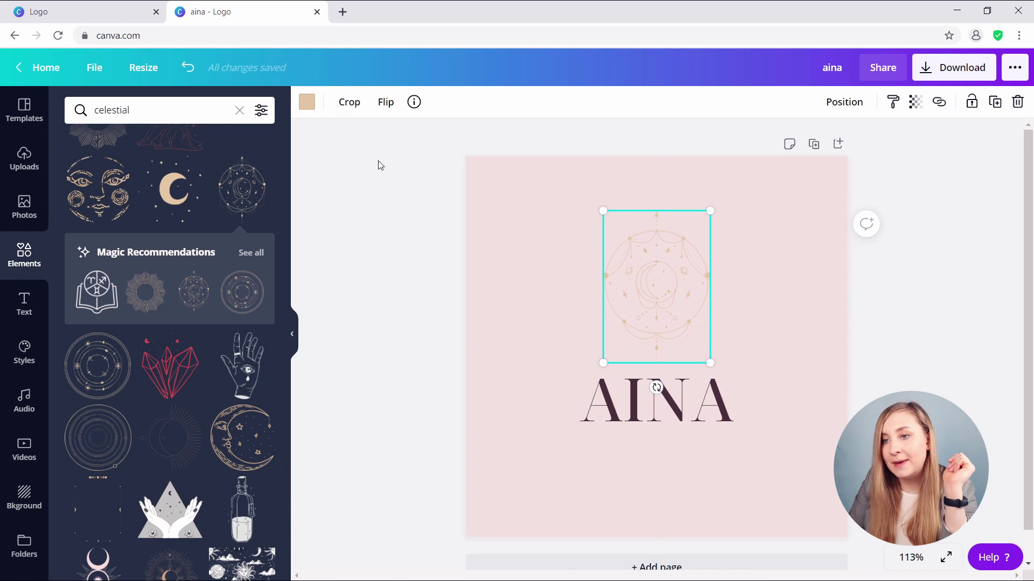
Step: Recolour the graphic to the dark plum document colour and nudge AINA slightly lower
click(306, 102)
click(76, 233)
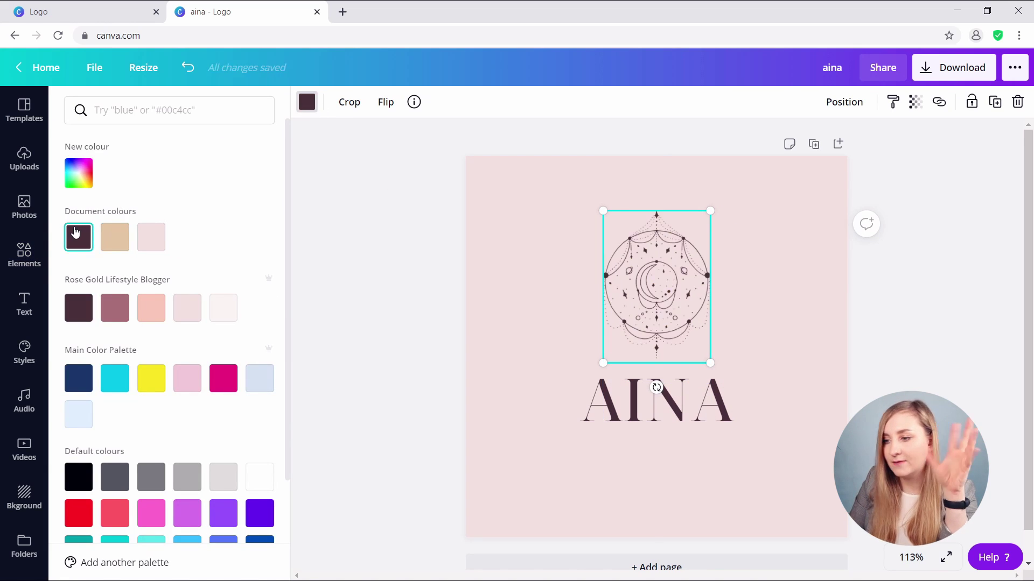
click(686, 401)
mouse_move(728, 412)
mouse_down()
mouse_move(735, 428)
mouse_move(724, 411)
mouse_up()
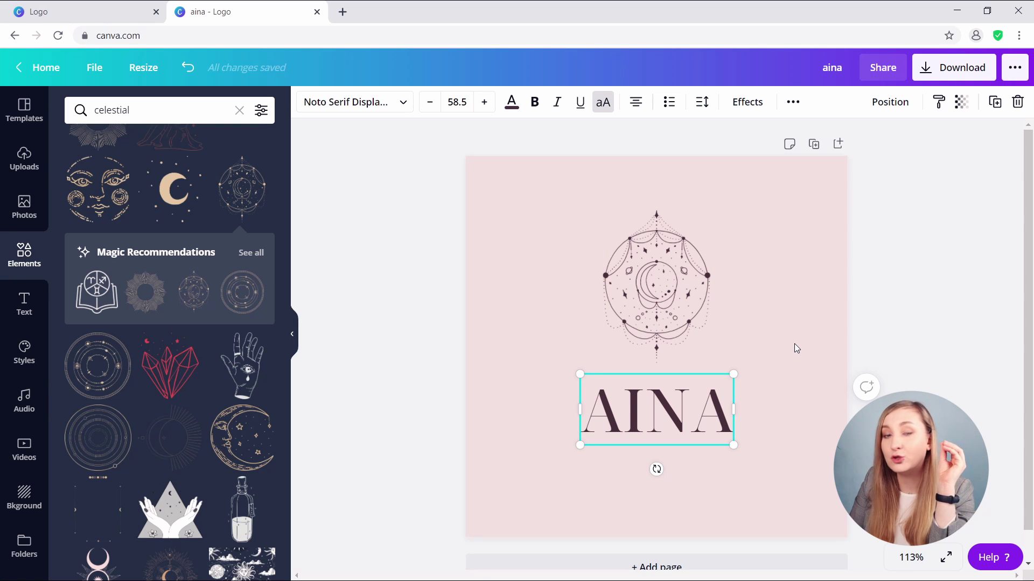
click(684, 326)
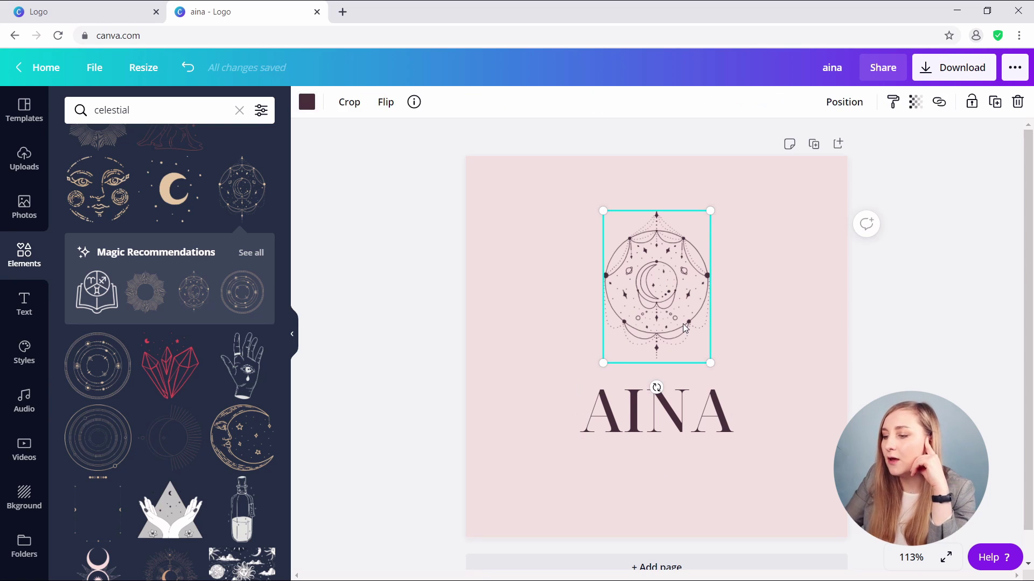
Step: Replace the celestial circle with a sun-moon burst graphic from an 'ethereal' search
key(Delete)
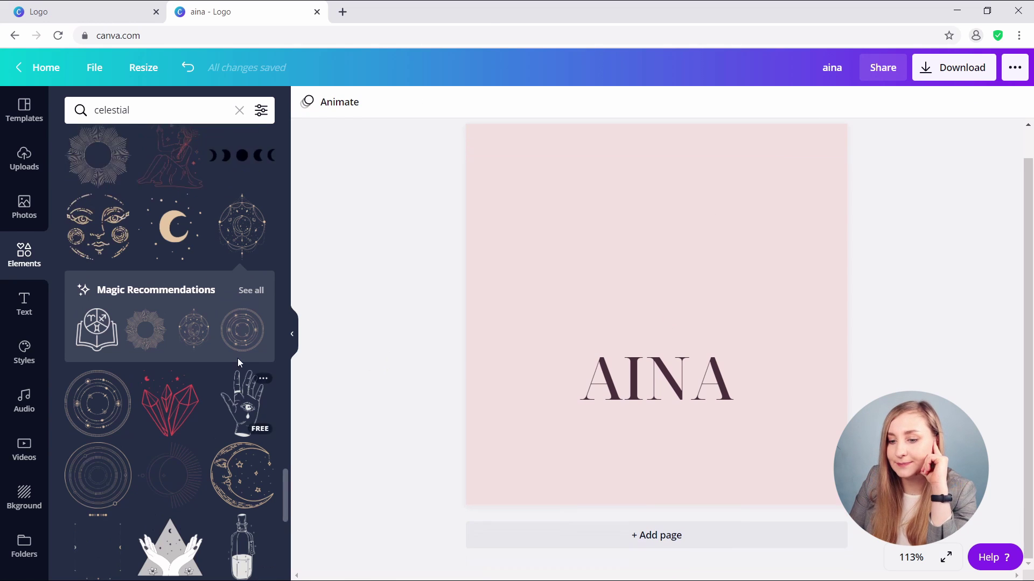
text(ether)
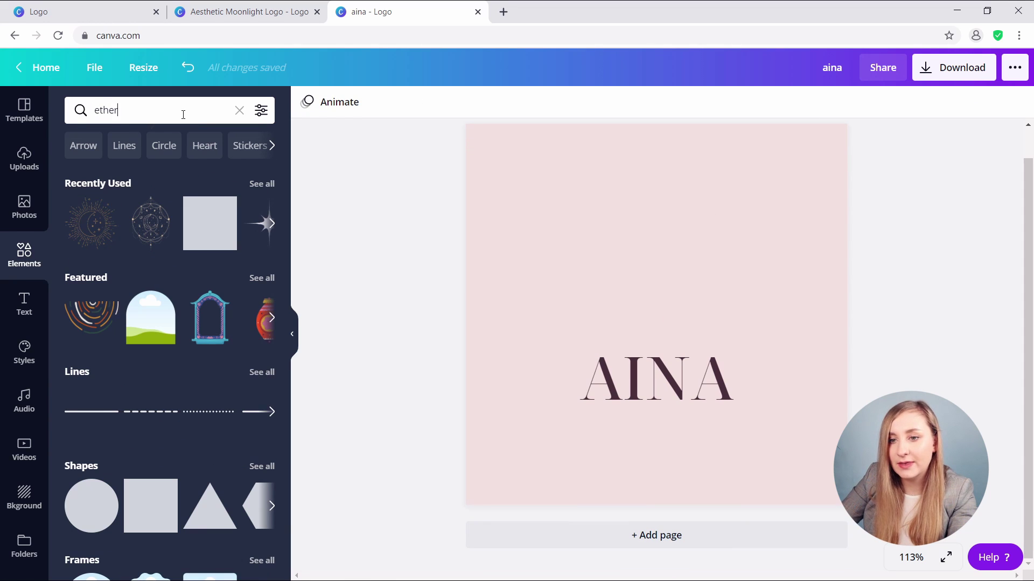
text(eal)
key(Return)
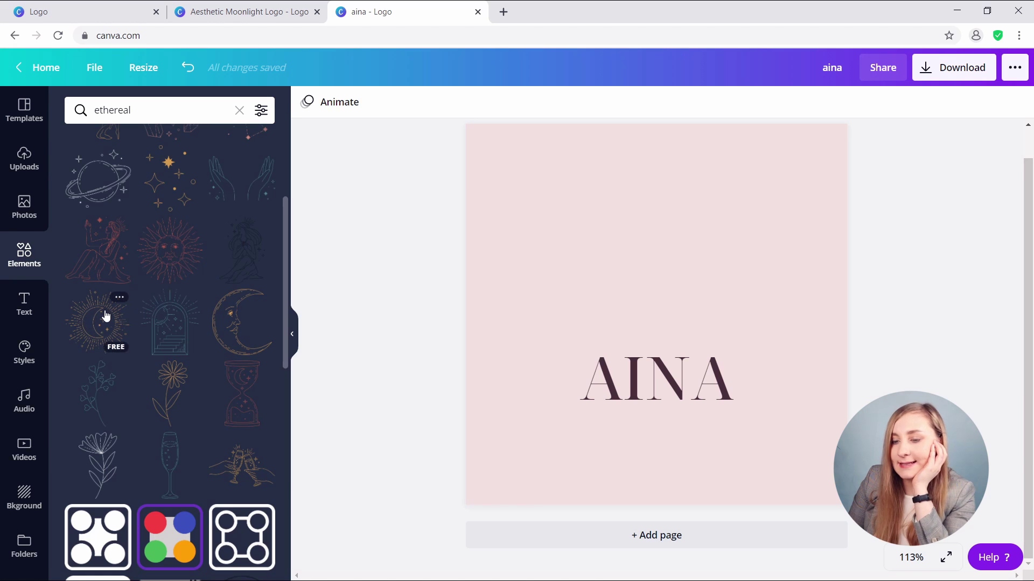
click(103, 318)
drag(682, 324, 682, 261)
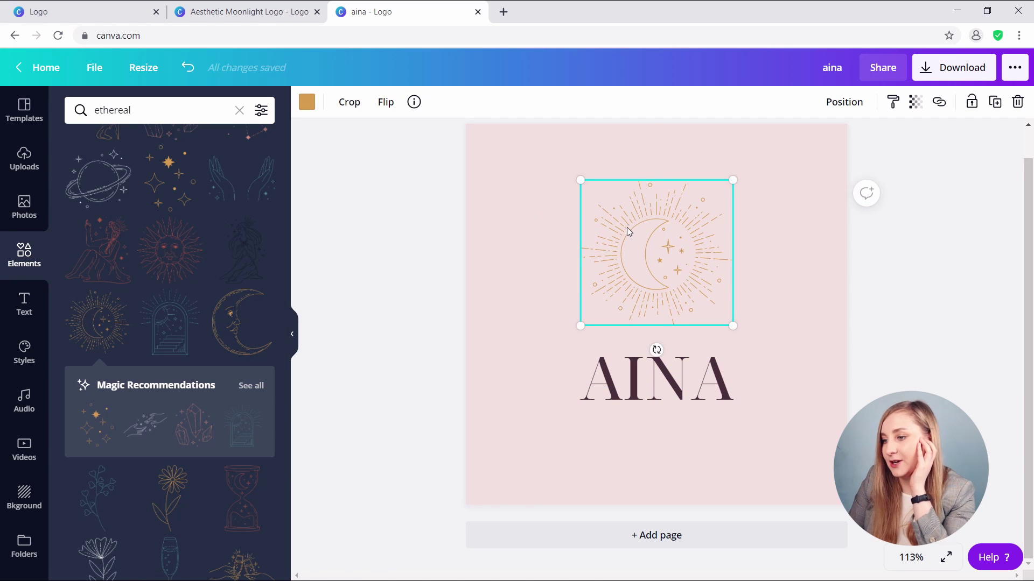
mouse_move(628, 232)
mouse_down()
mouse_move(602, 229)
mouse_move(631, 234)
mouse_move(612, 237)
mouse_up()
Step: Centre the sun-moon graphic horizontally, recolour it dark plum, and nudge it slightly lower
click(844, 101)
click(789, 226)
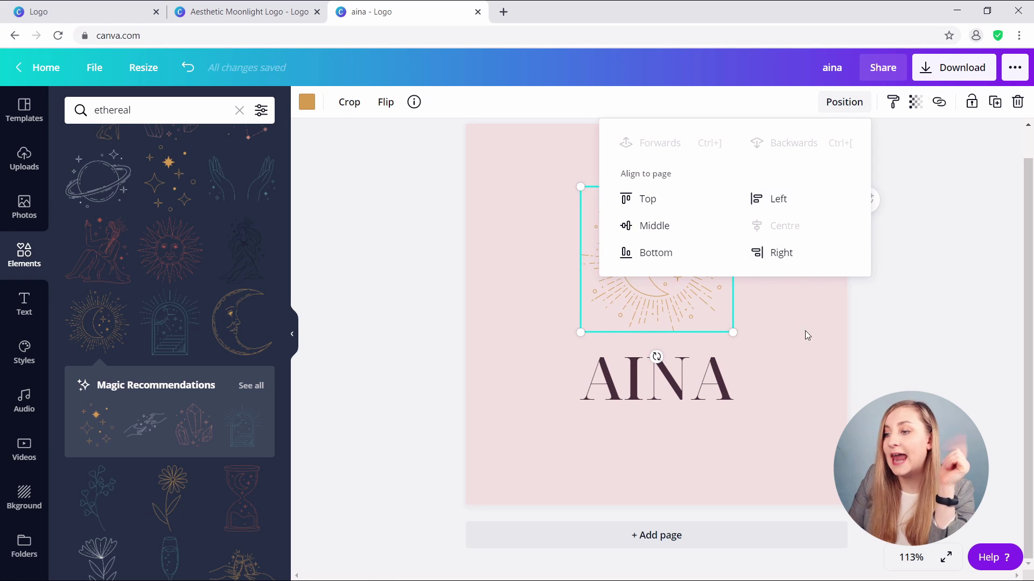
click(807, 335)
click(600, 235)
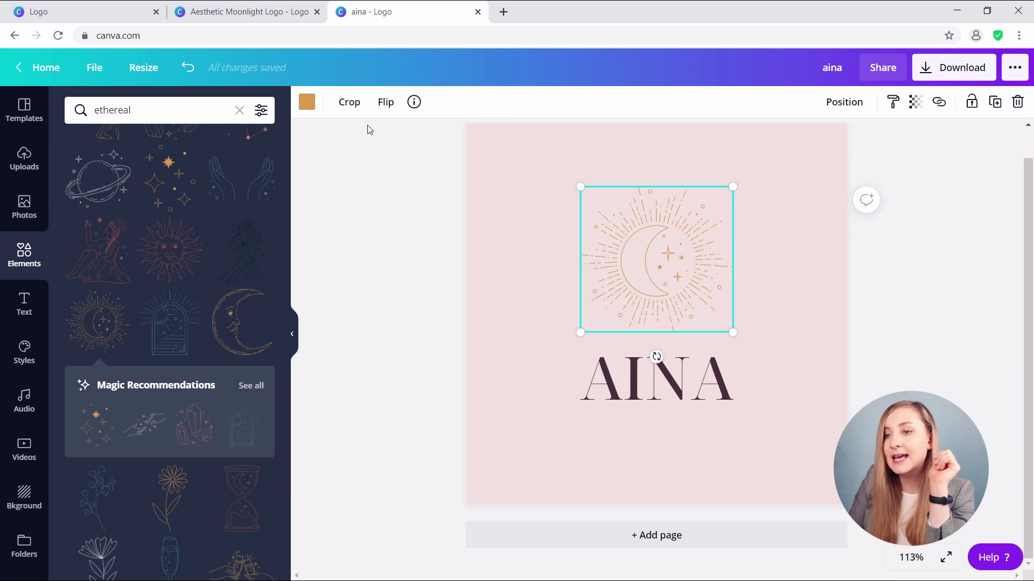
click(307, 102)
click(79, 307)
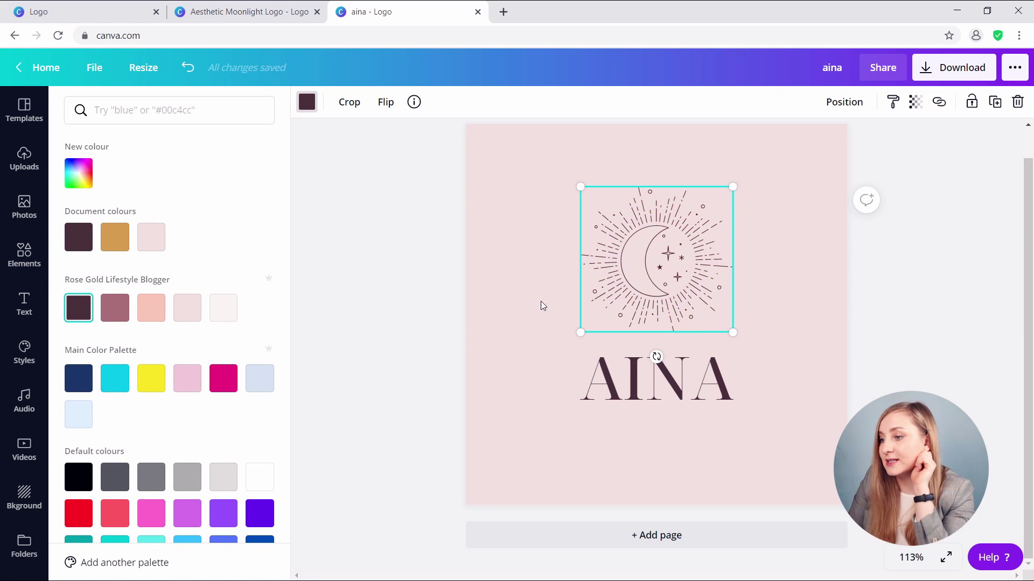
click(670, 276)
drag(669, 273, 668, 285)
click(656, 380)
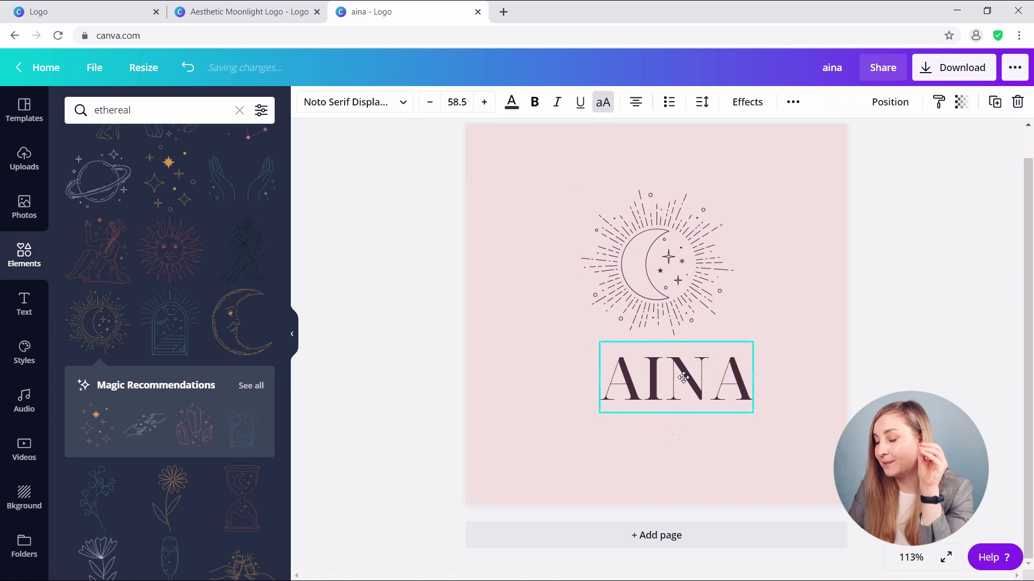
click(540, 530)
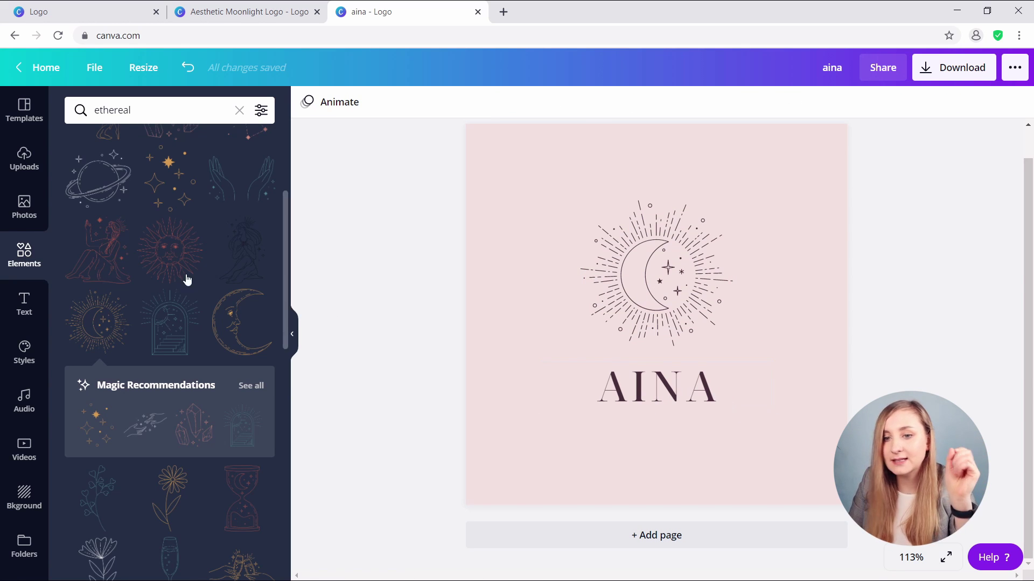
Step: Add a small uppercase heading in dark maroon Noto Serif Display Light
click(23, 305)
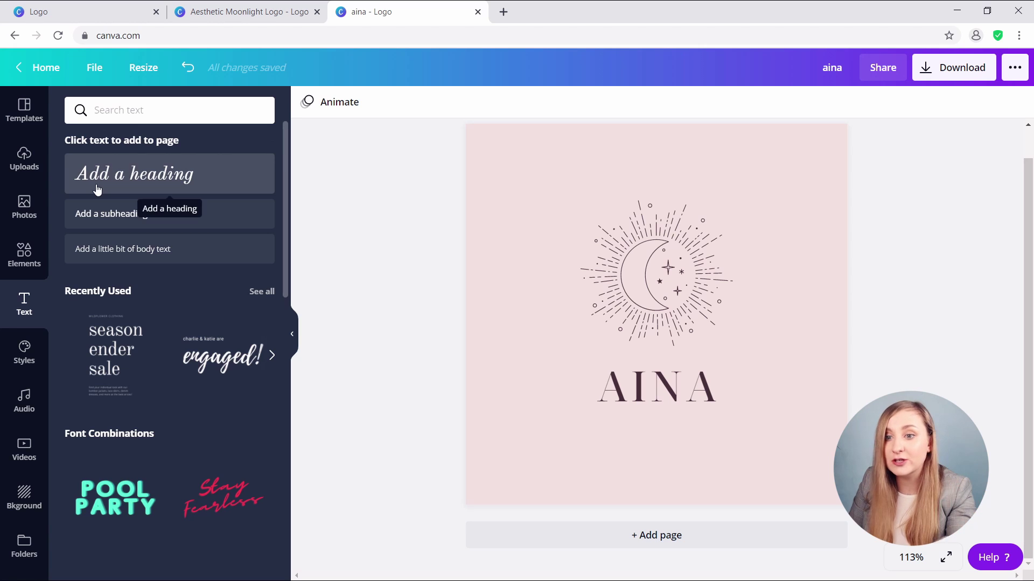
click(215, 184)
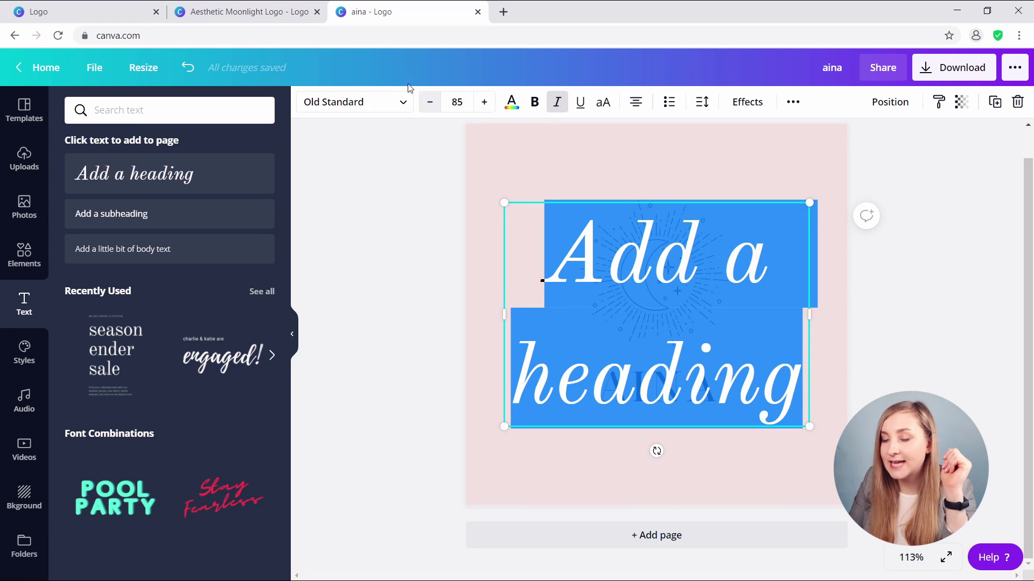
click(383, 103)
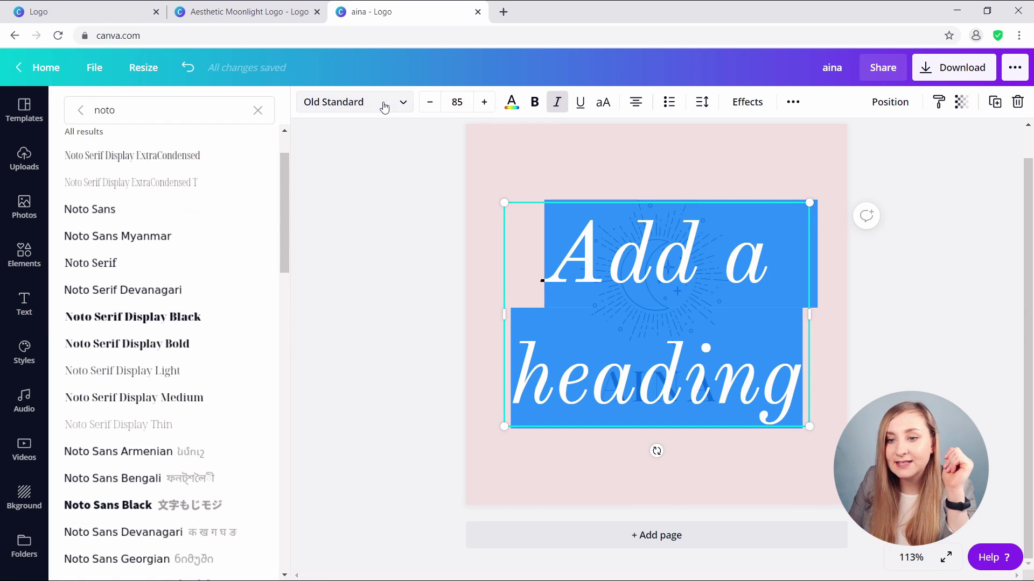
click(207, 378)
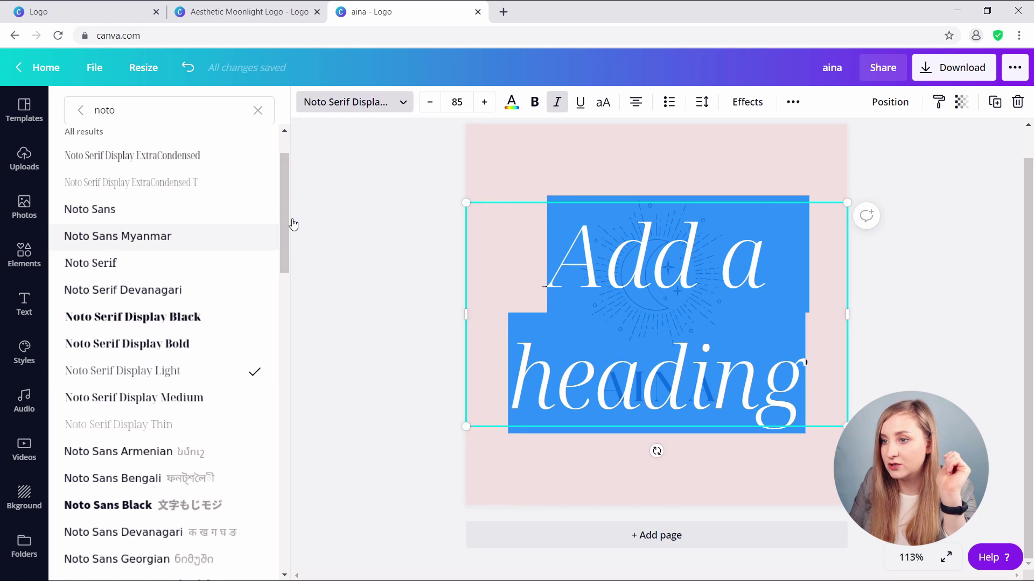
click(438, 103)
click(439, 103)
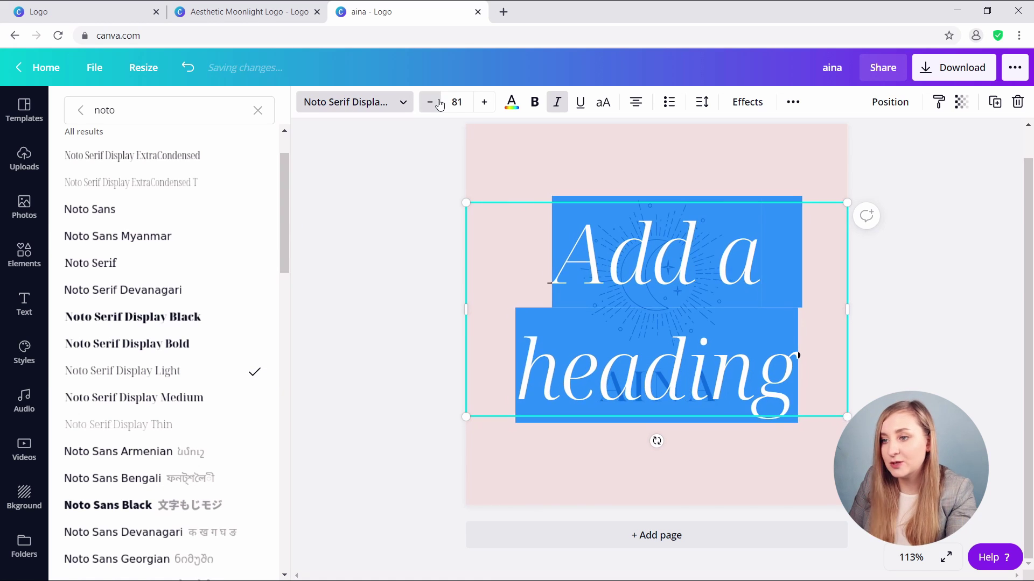
click(439, 103)
click(602, 102)
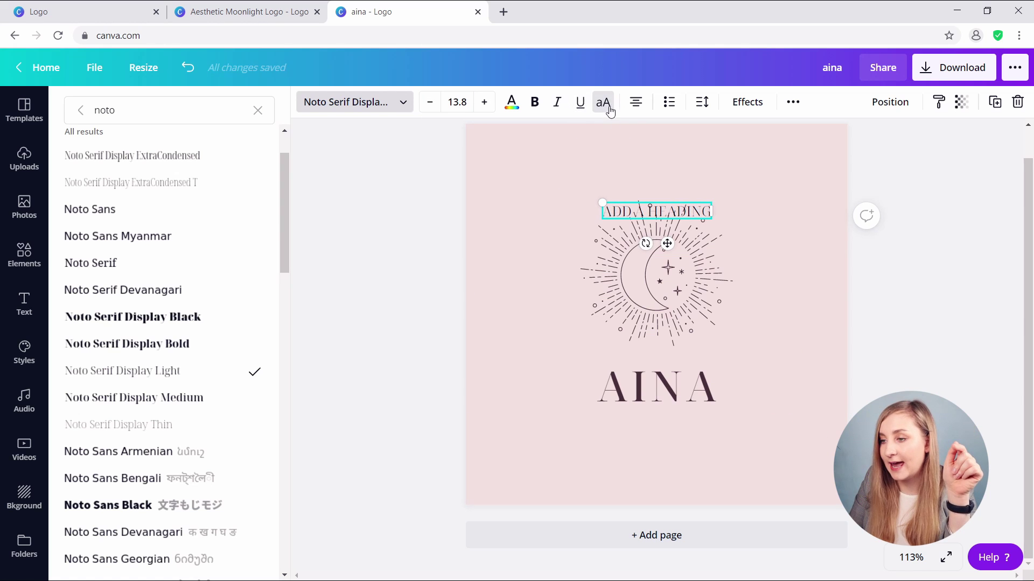
click(511, 102)
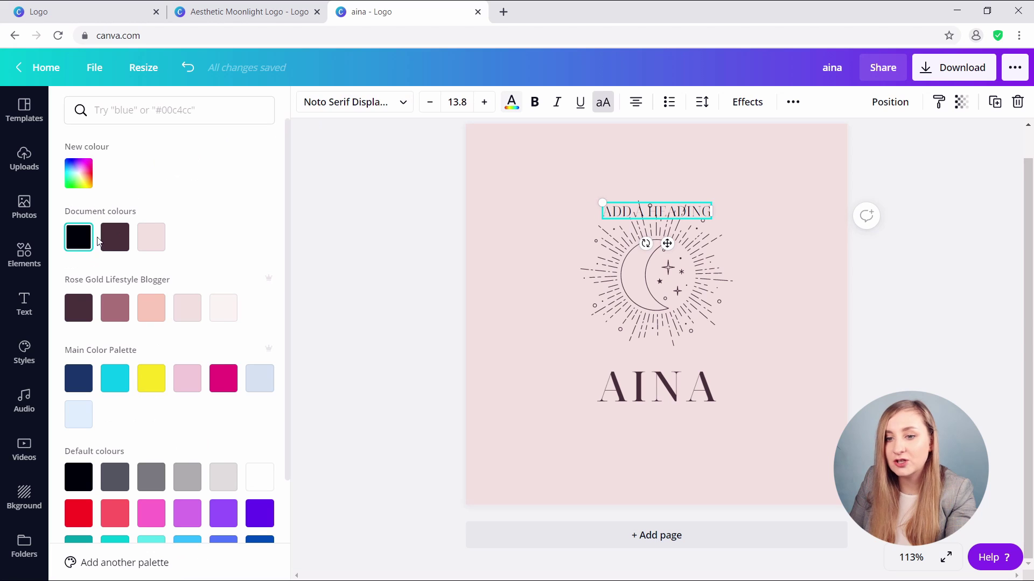
click(115, 239)
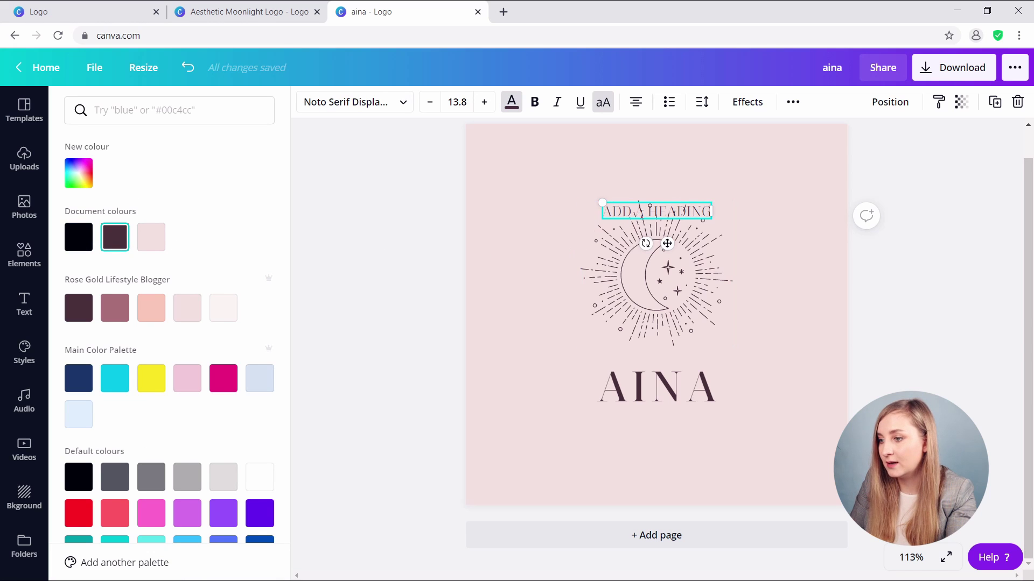
Step: Place the heading below AINA, retype it as JEWELLERY, and widen its letter spacing to 226
drag(667, 243, 667, 441)
double_click(673, 420)
text(JEWELLERY)
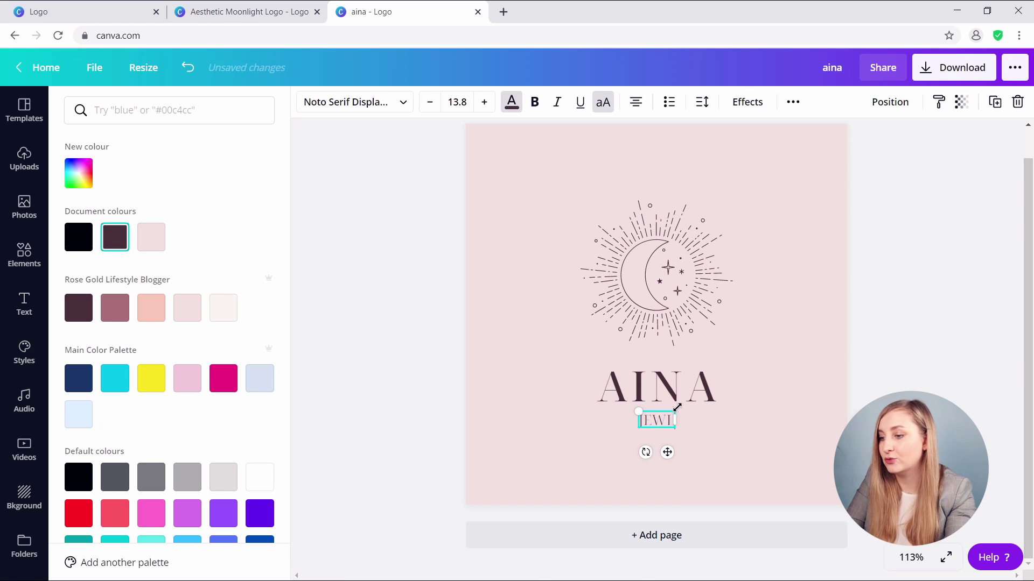
key(Escape)
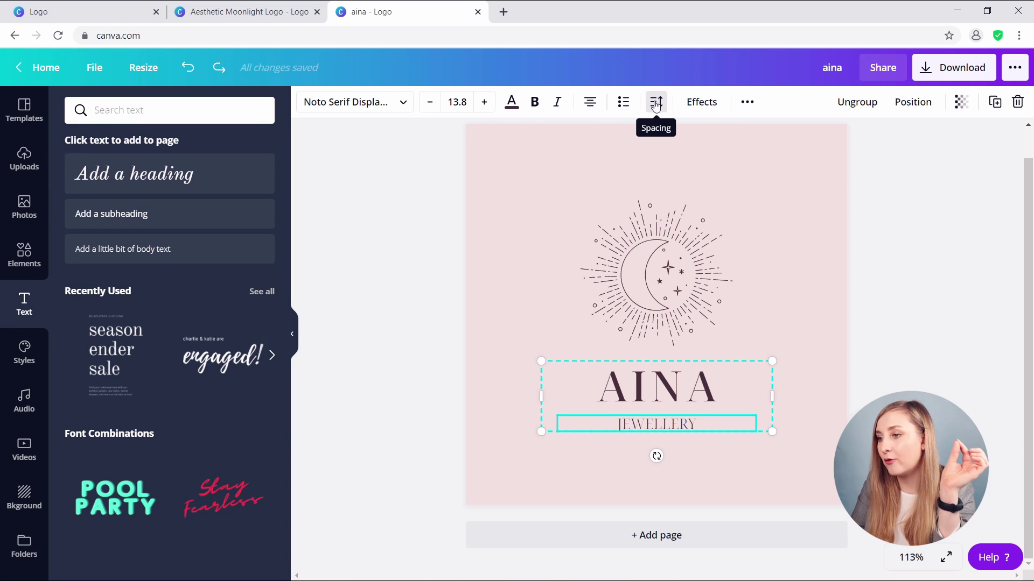
click(656, 104)
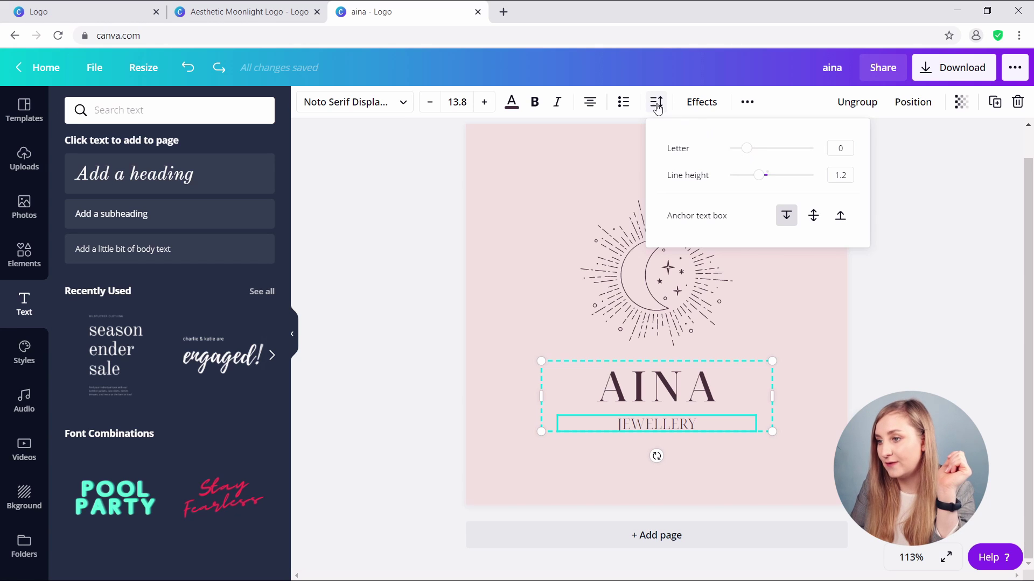
drag(746, 148, 769, 153)
click(921, 345)
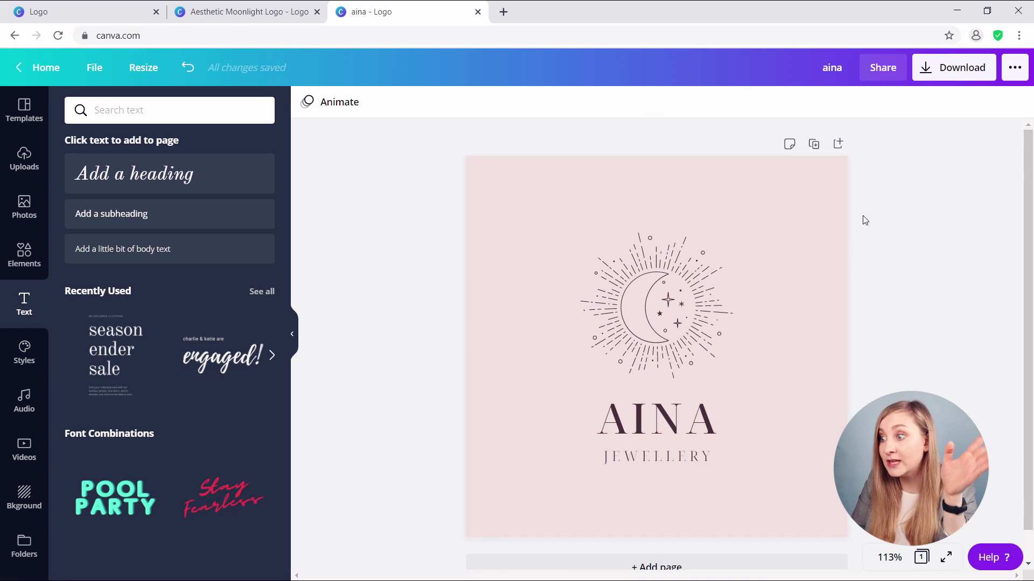
Step: Duplicate the logo page and give the copy a mauve Rose Gold background
click(813, 144)
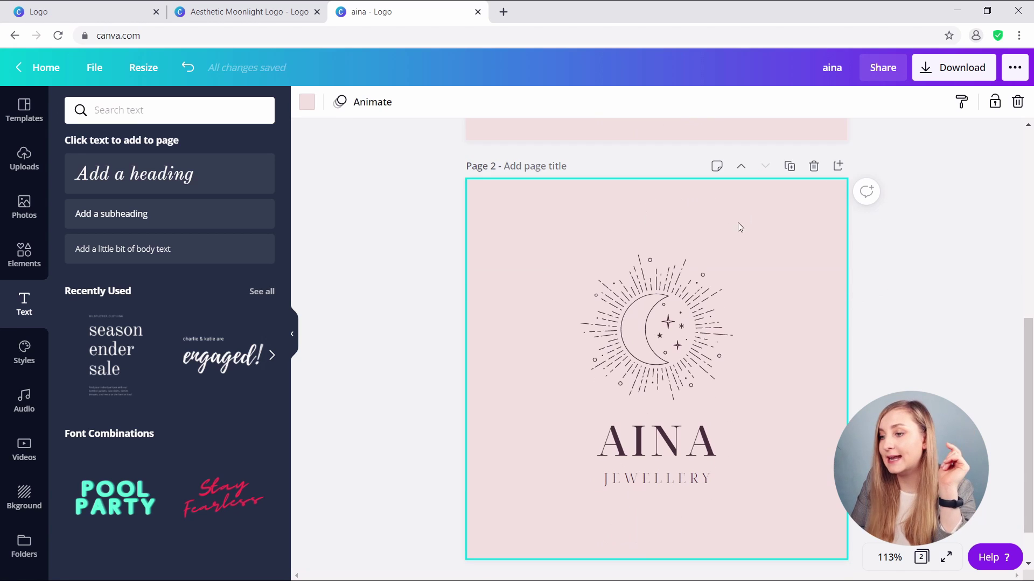
click(307, 111)
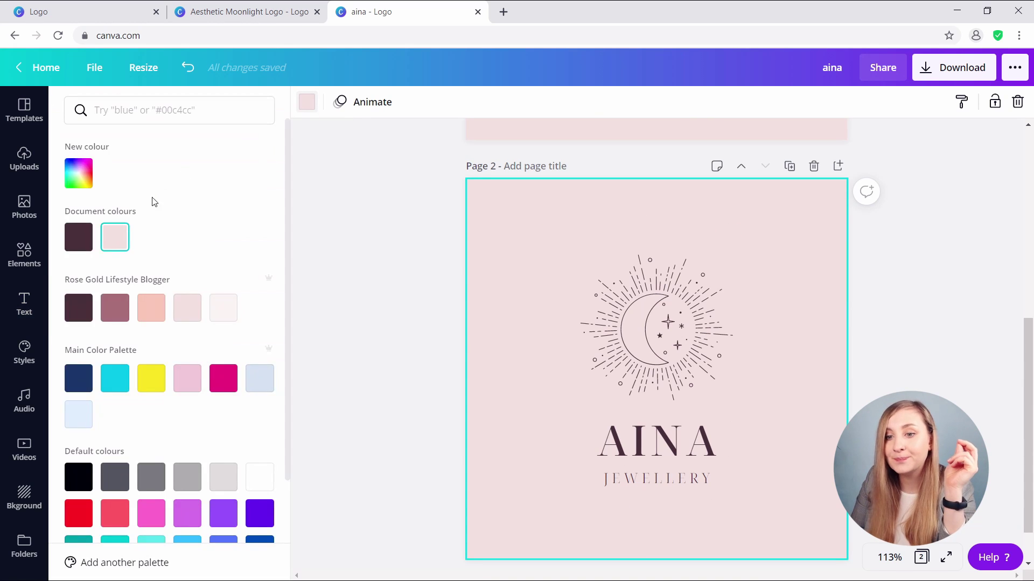
click(81, 312)
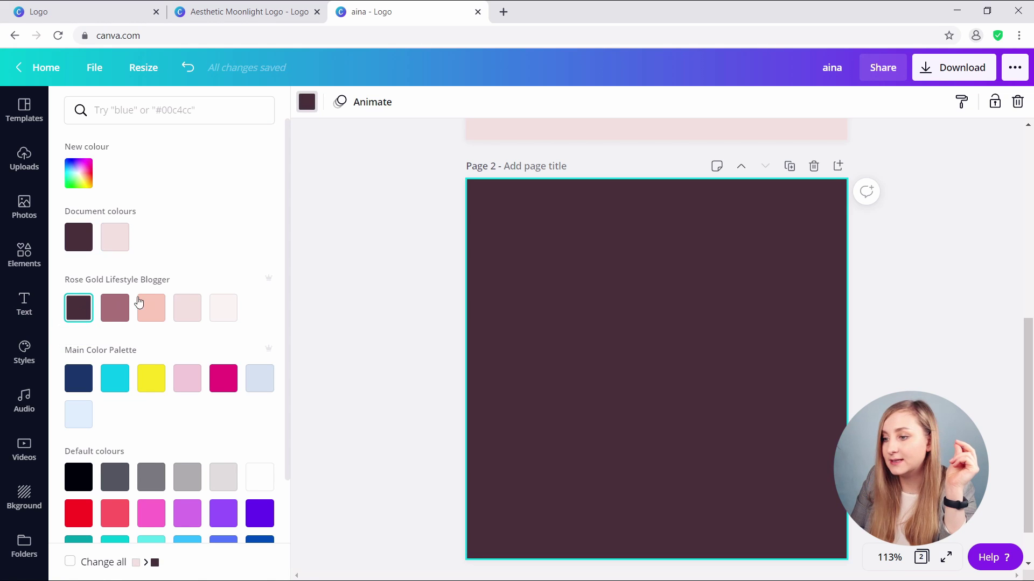
click(110, 307)
Step: Recolour the moon graphic, AINA and JEWELLERY on the copy light pink
click(670, 322)
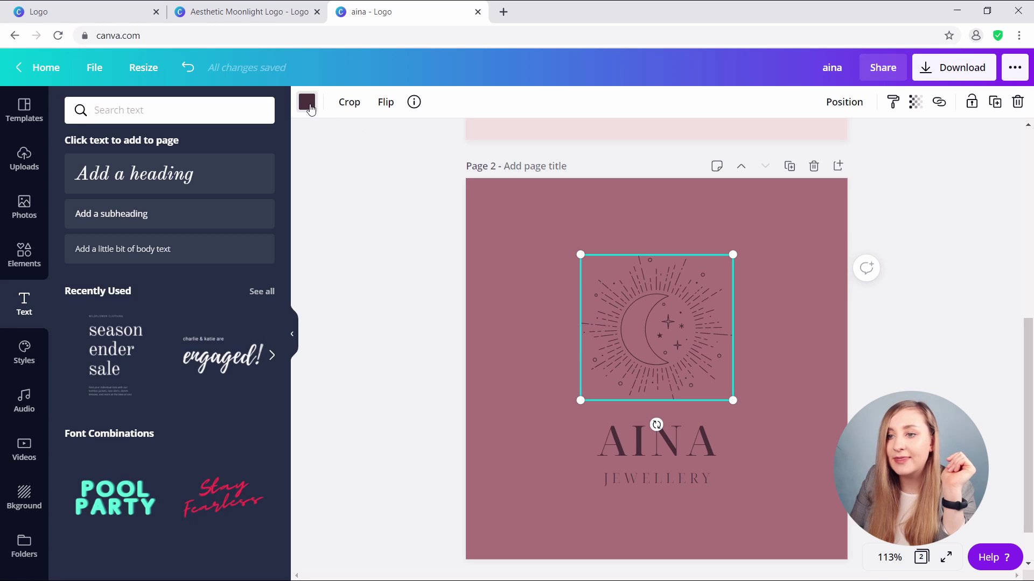
click(307, 104)
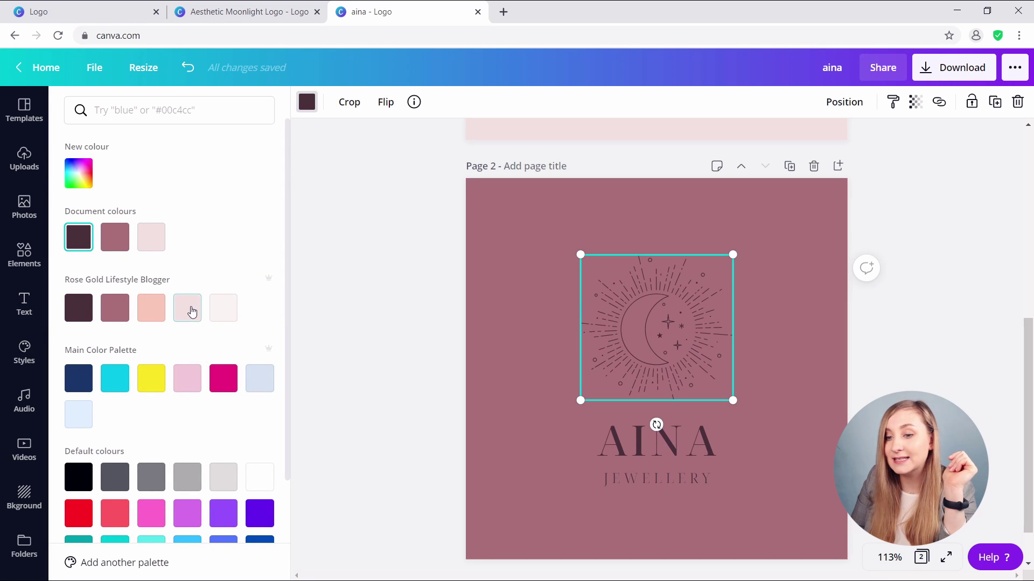
click(192, 313)
click(646, 450)
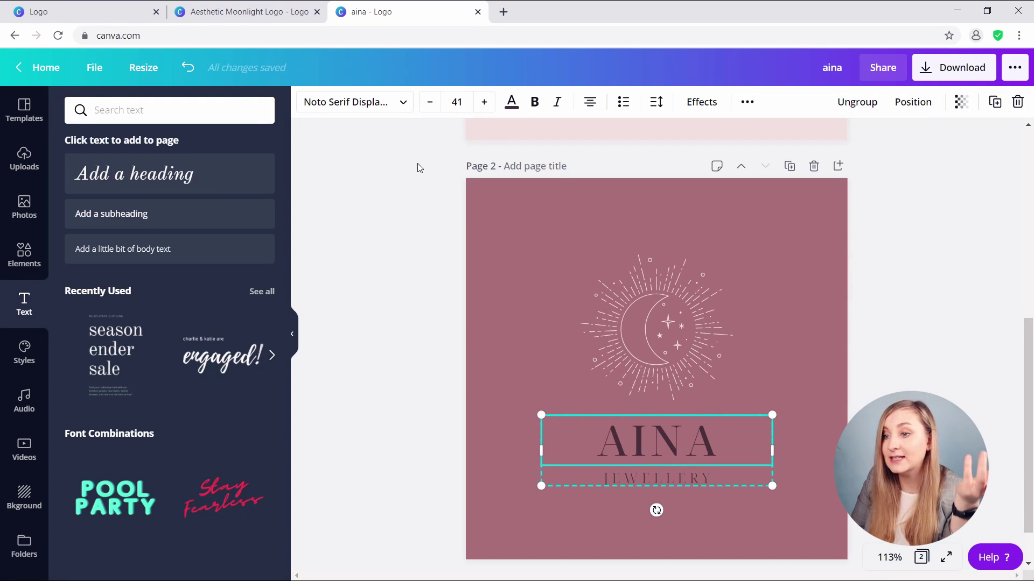
click(511, 102)
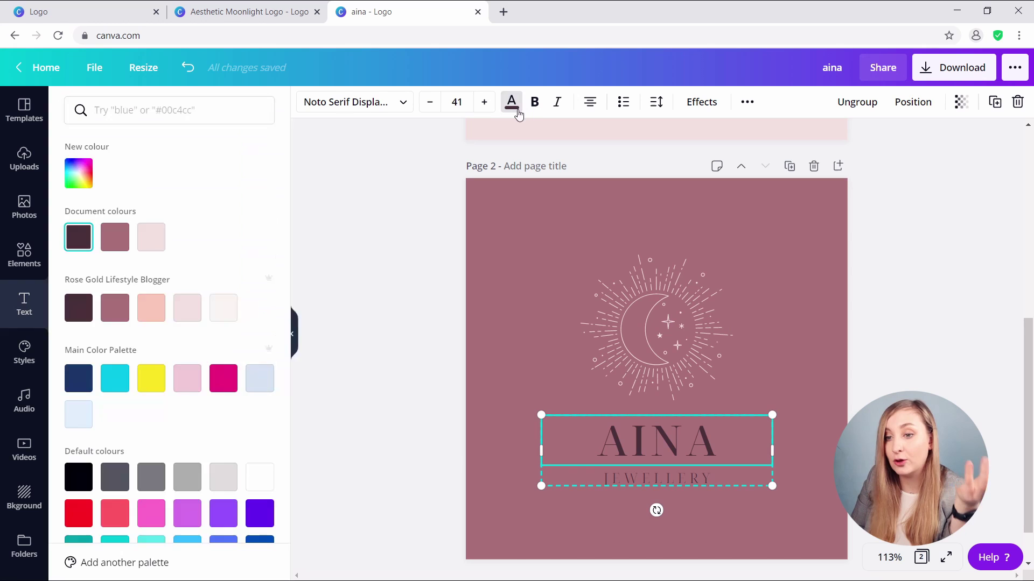
click(201, 321)
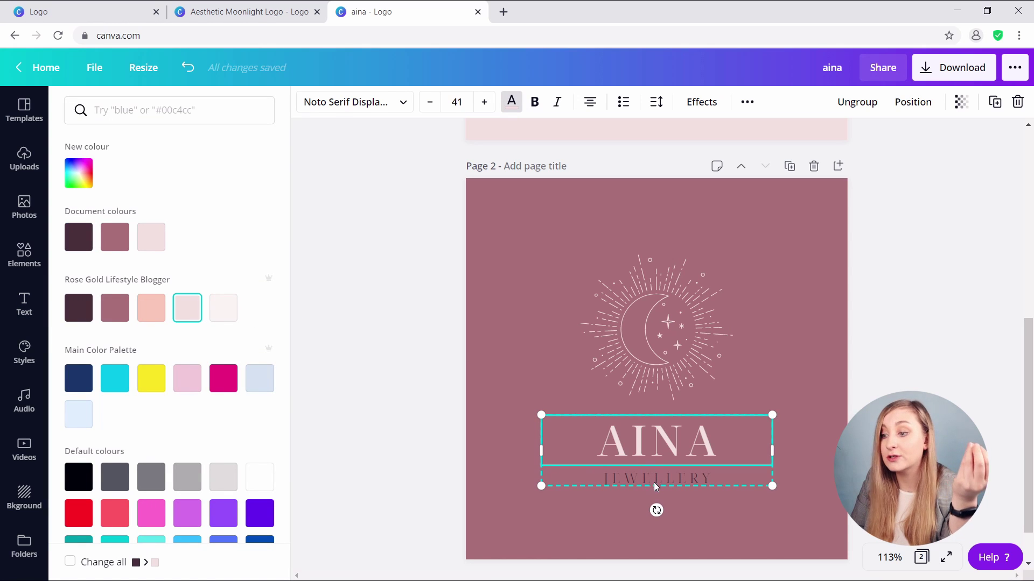
click(655, 484)
click(194, 308)
click(985, 231)
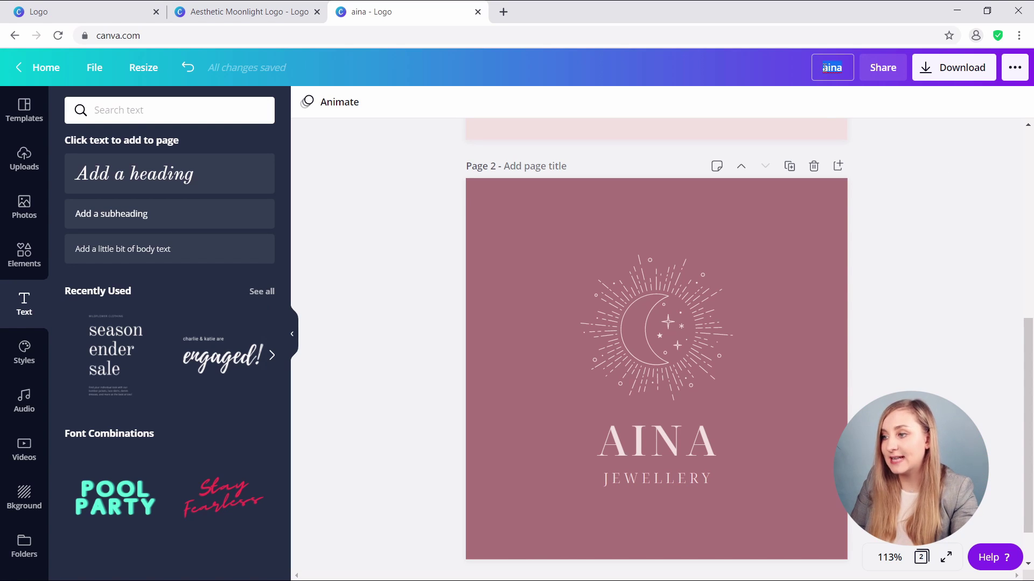
Step: Rename the design to 'AINA Jewellery Logo'
key(BackSpace)
text(AINA Jewellery Logo)
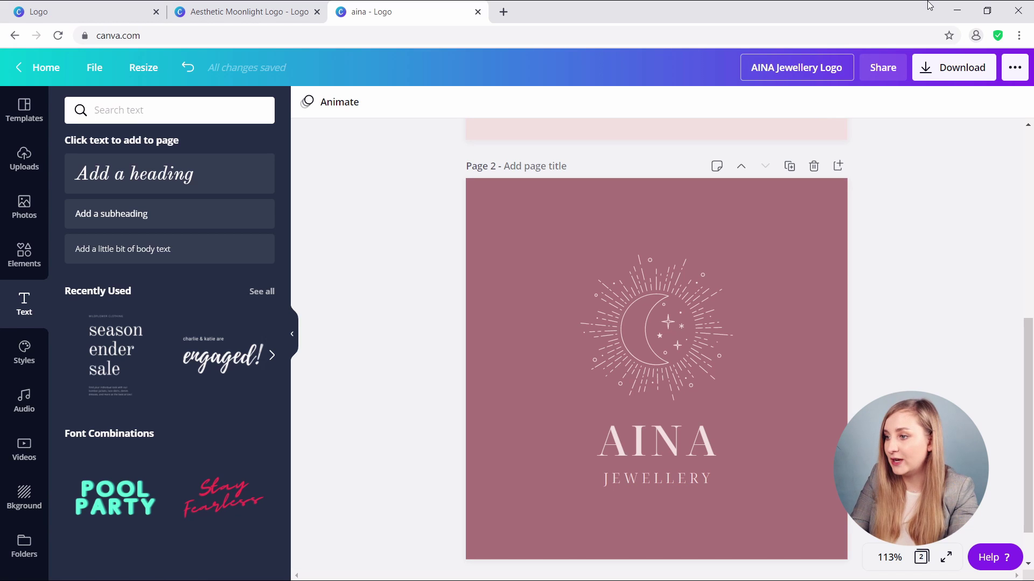
click(916, 145)
scroll(916, 144, up, 7)
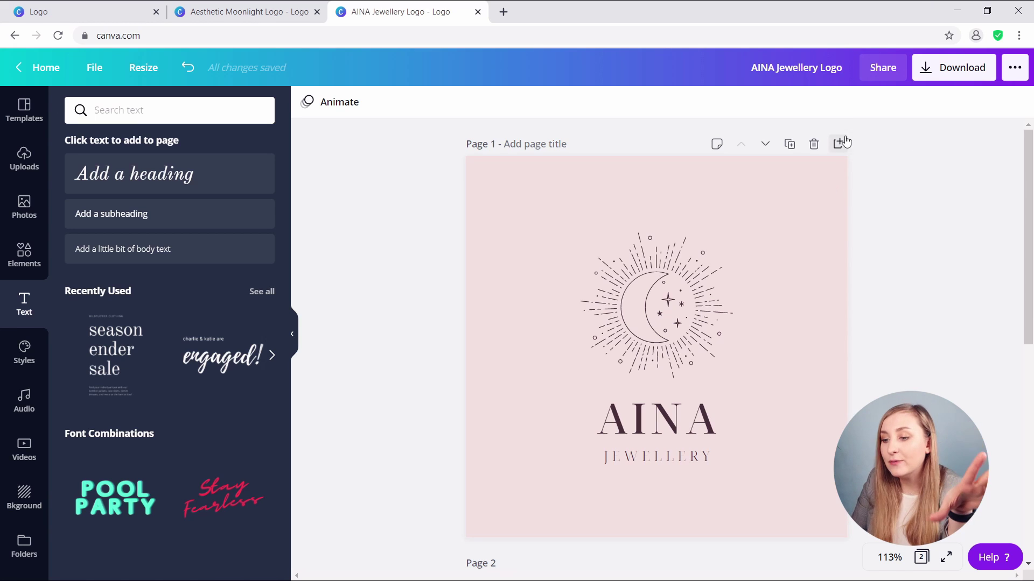
click(790, 145)
Step: Move the new copy of the pink logo to the end and give it a white background
click(765, 167)
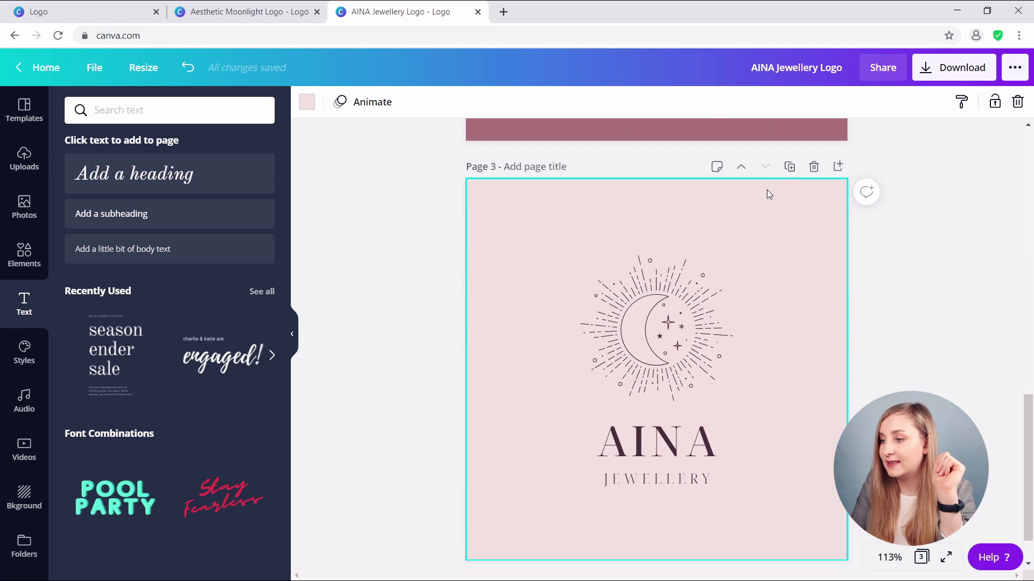
click(317, 109)
click(259, 477)
click(386, 351)
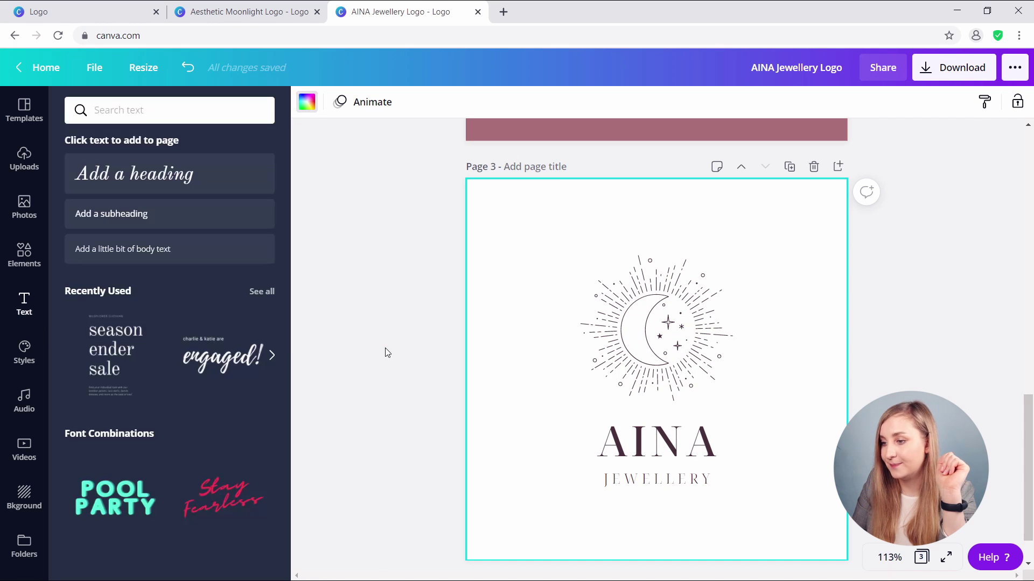
scroll(763, 351, down, 1)
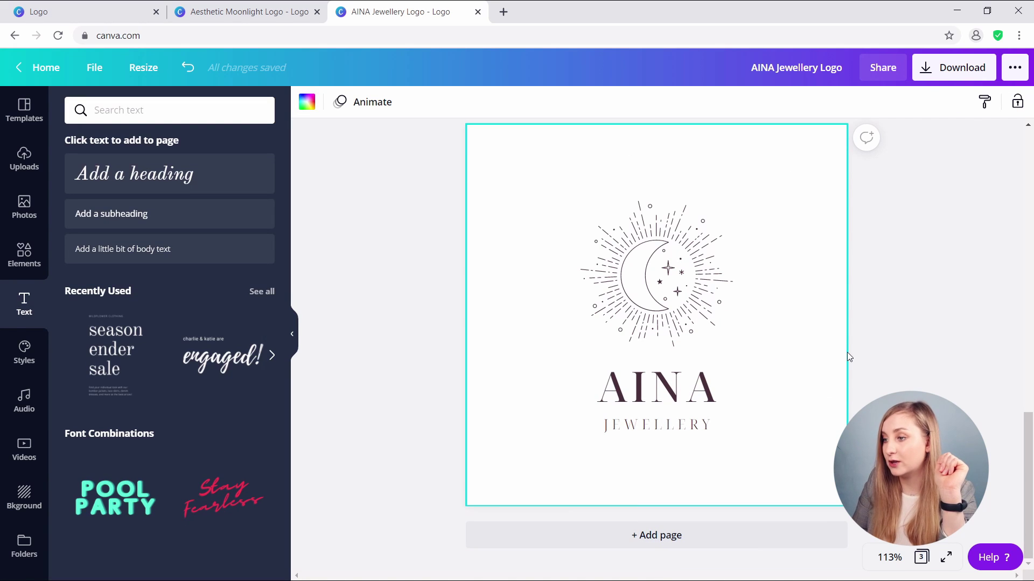
Step: Download only Page 3 as a PNG with a transparent background
click(931, 67)
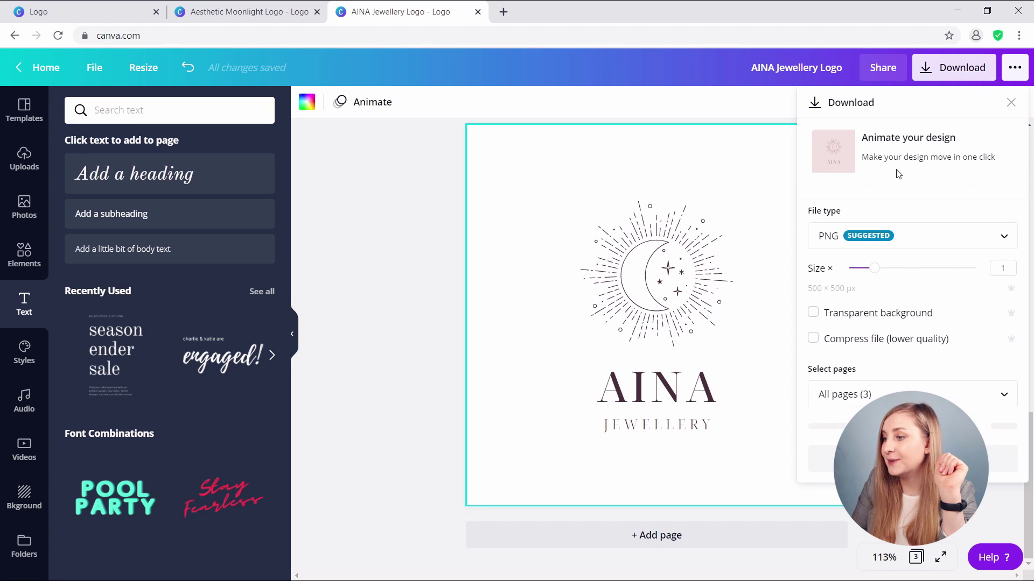
click(855, 317)
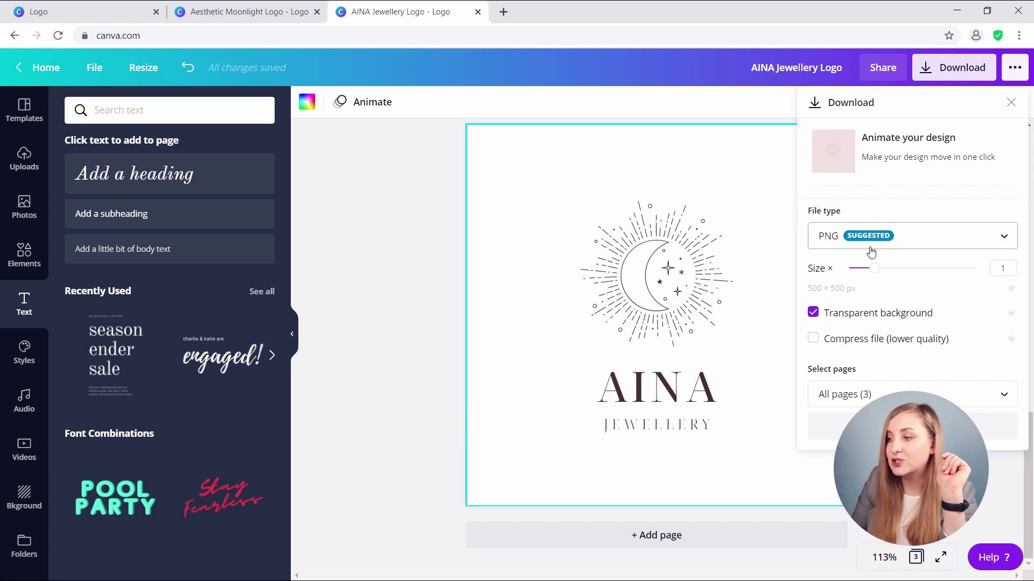
click(845, 398)
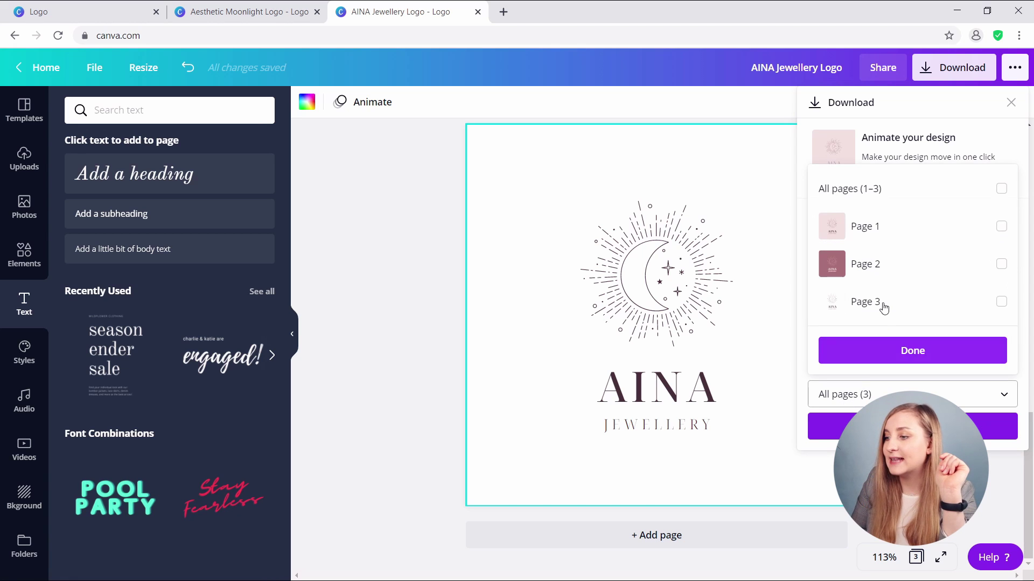
click(885, 306)
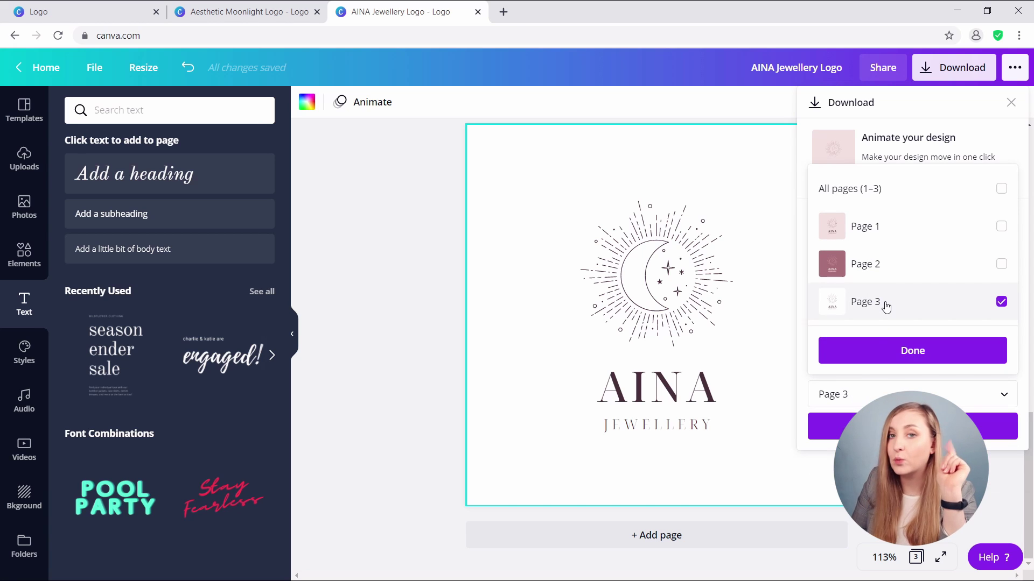
click(912, 351)
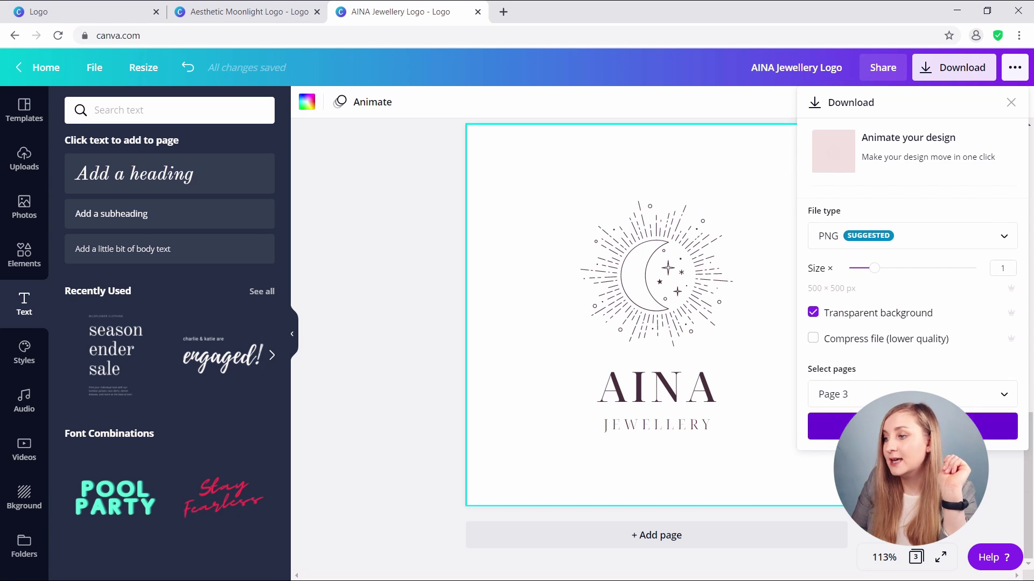
click(912, 426)
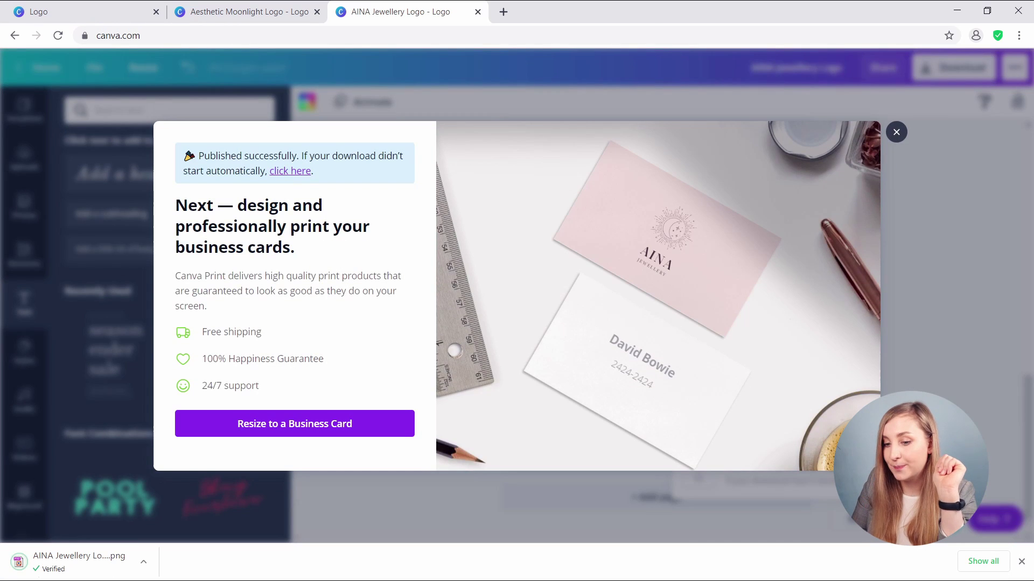
Step: Download only Page 3, the white-background logo, as an SVG file
click(947, 76)
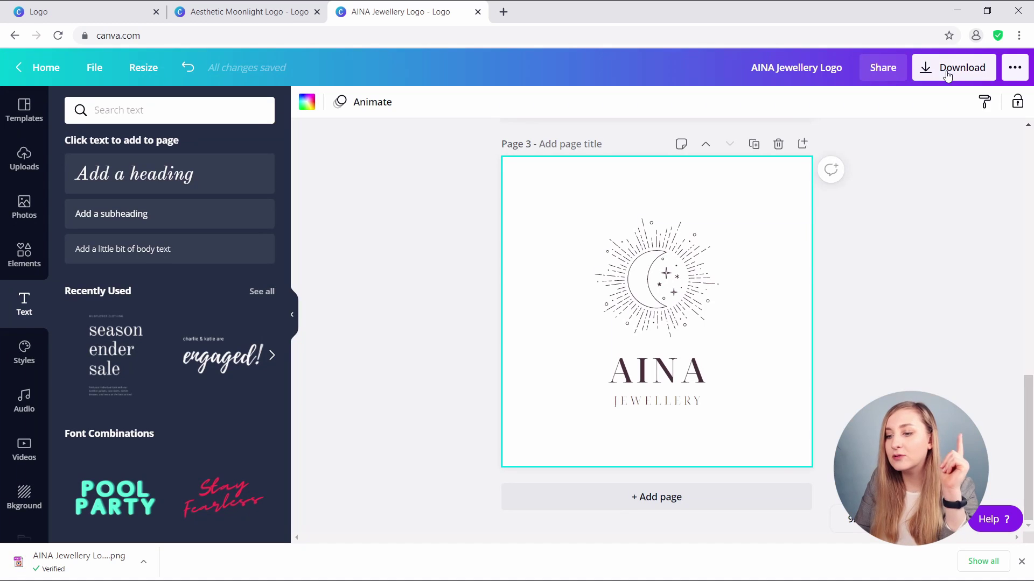
click(948, 75)
click(862, 235)
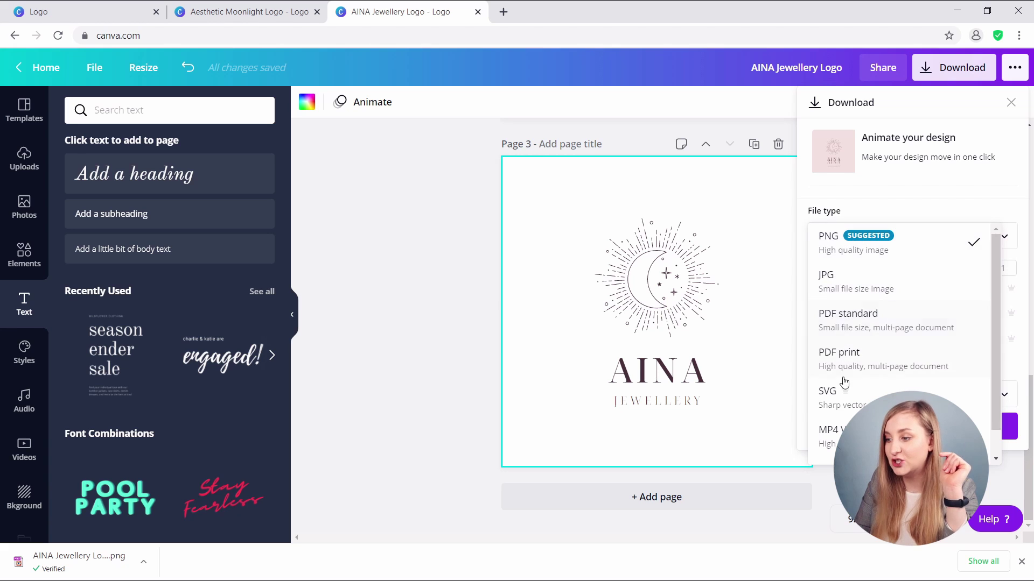
click(841, 395)
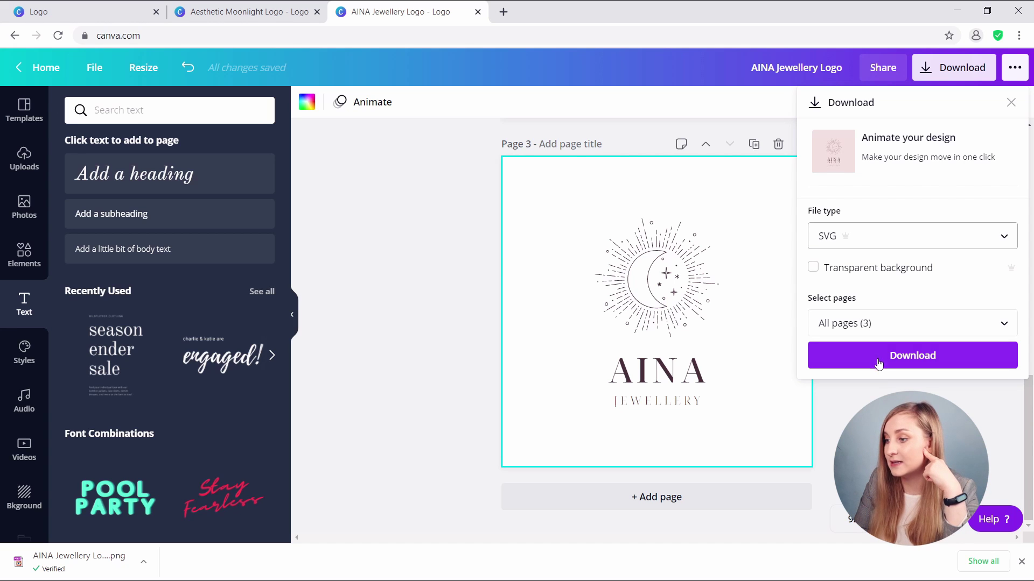
click(877, 325)
click(868, 232)
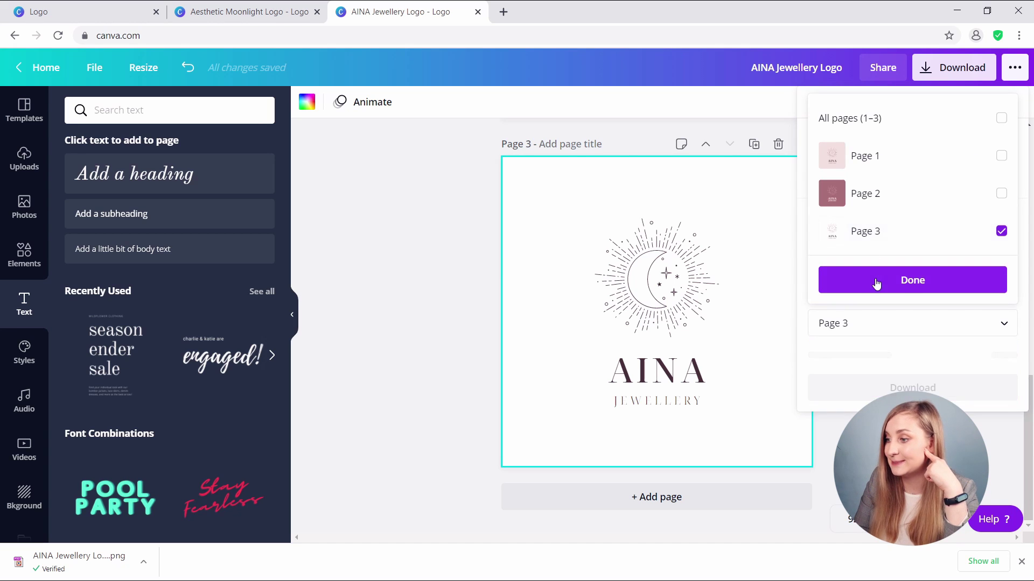
click(877, 284)
click(869, 354)
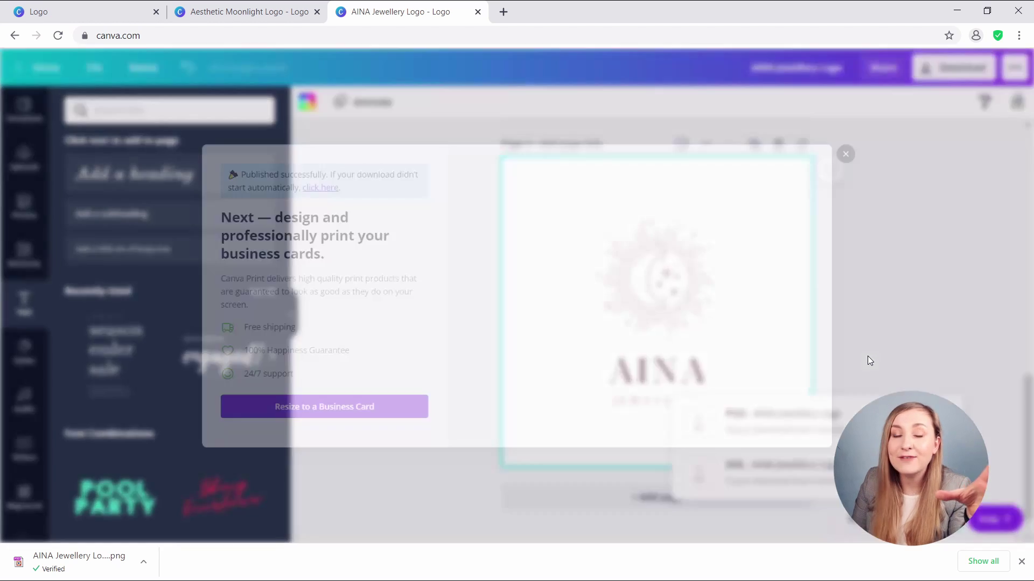